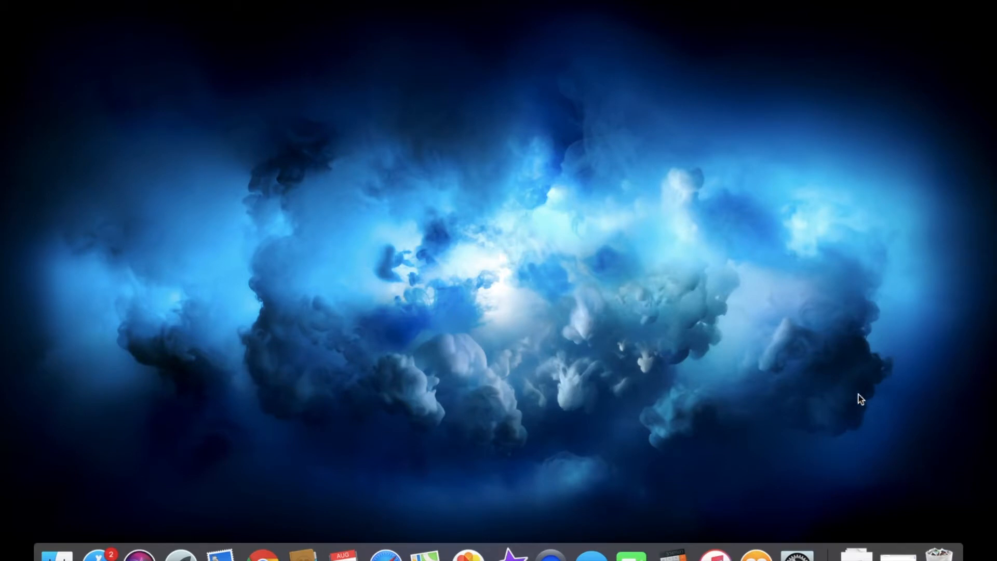
# Bring up the browser window and open Google Drive from the Google homepage.
pyautogui.click(897, 558)
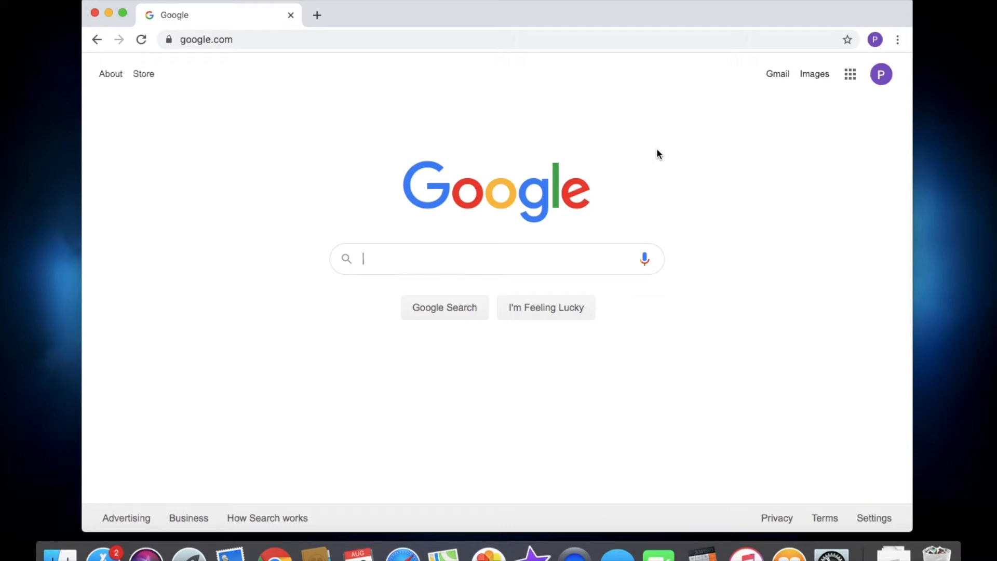
pyautogui.click(854, 81)
pyautogui.click(851, 128)
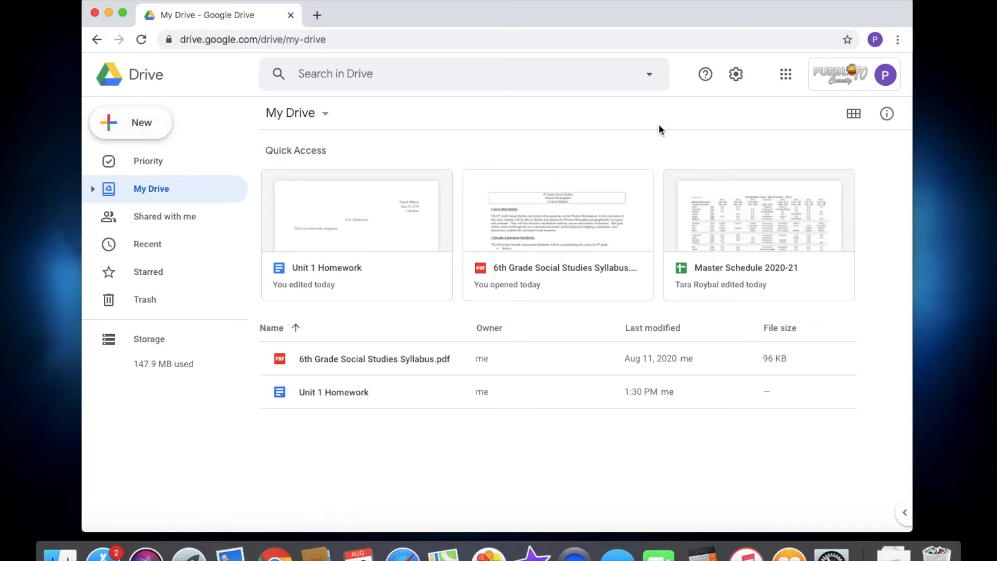
# View the My Drive files in grid layout, look through their previews, and return to list layout.
pyautogui.click(853, 118)
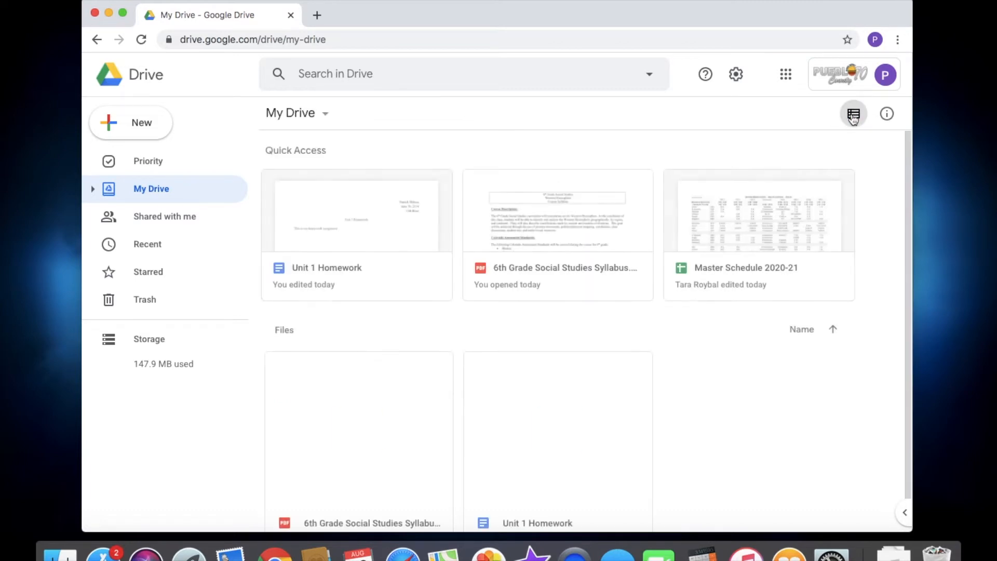
pyautogui.scroll(-1, 522, 280)
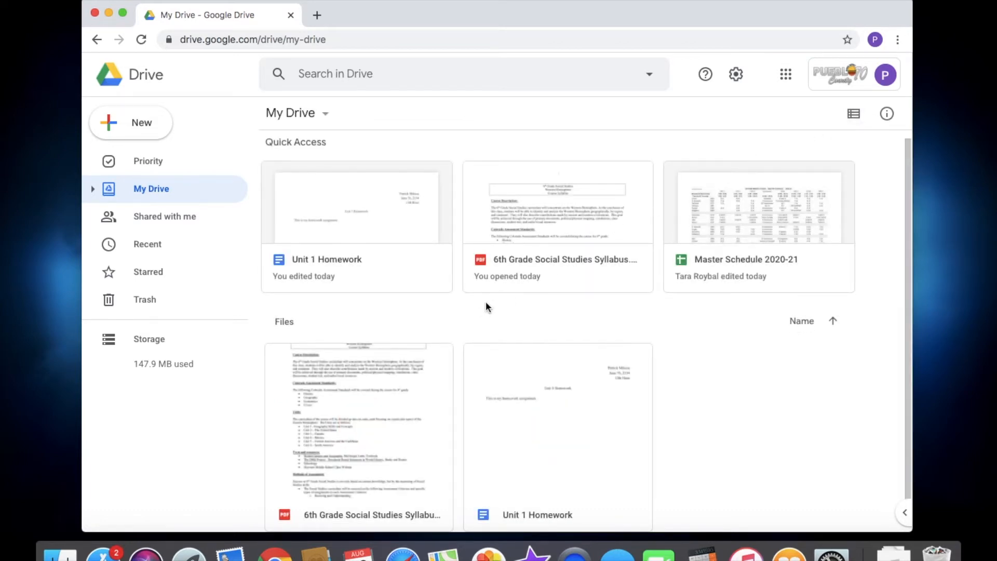
pyautogui.scroll(-1, 486, 303)
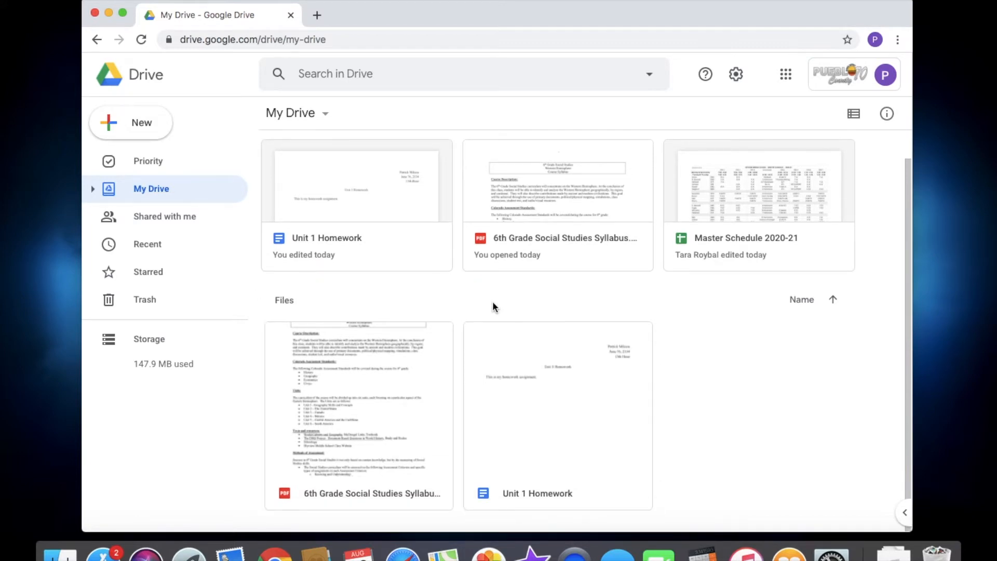
pyautogui.click(855, 116)
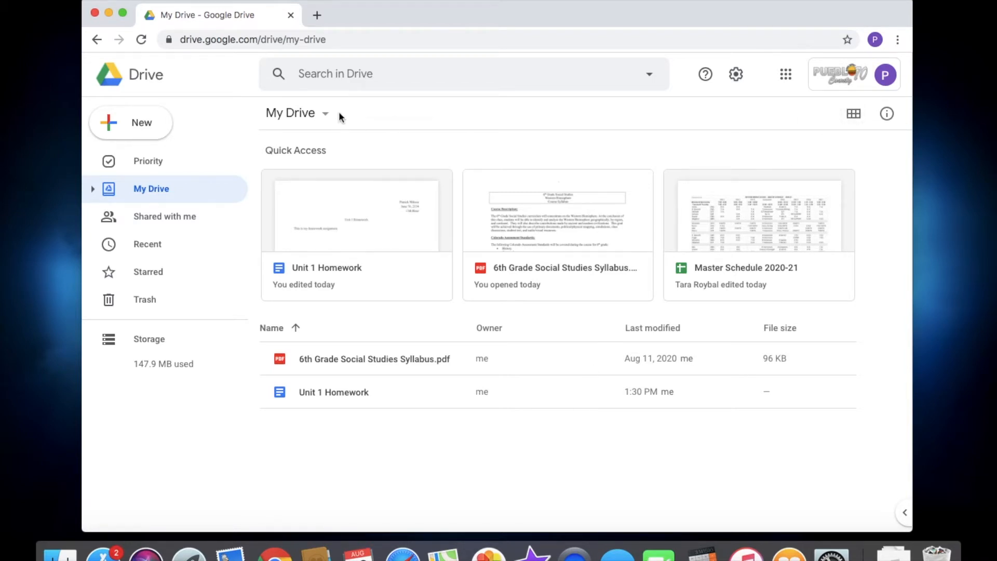
pyautogui.click(327, 116)
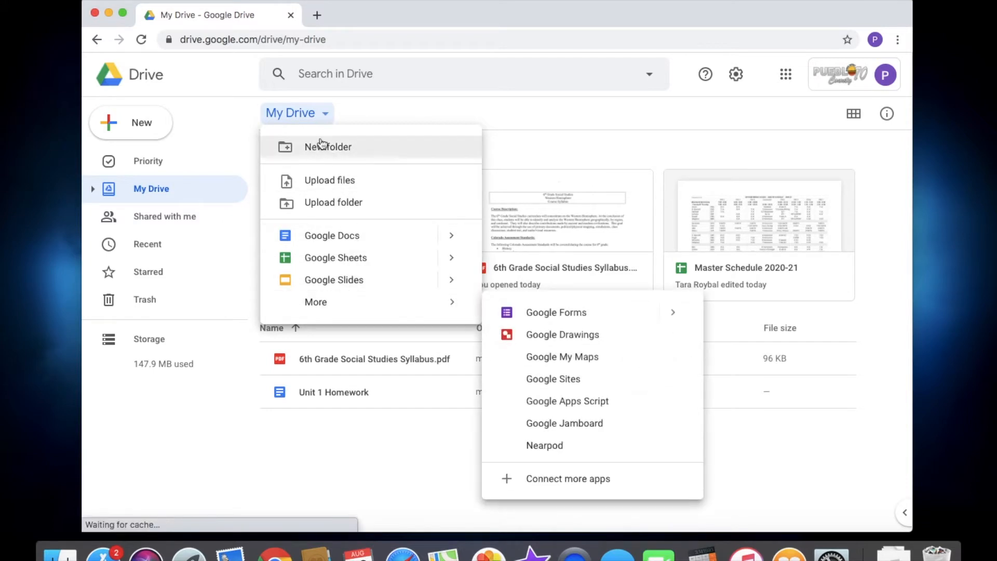
pyautogui.click(330, 124)
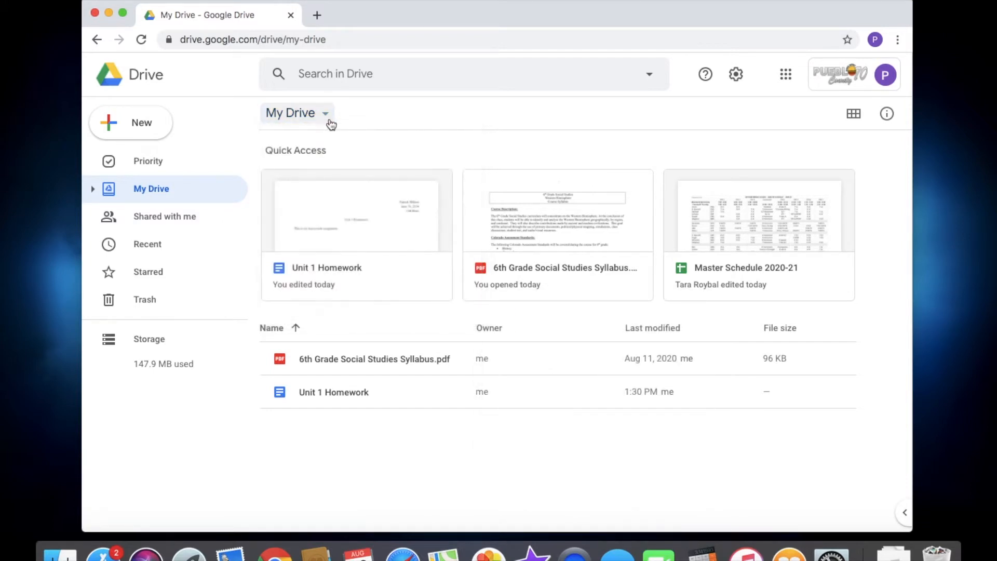
pyautogui.click(152, 128)
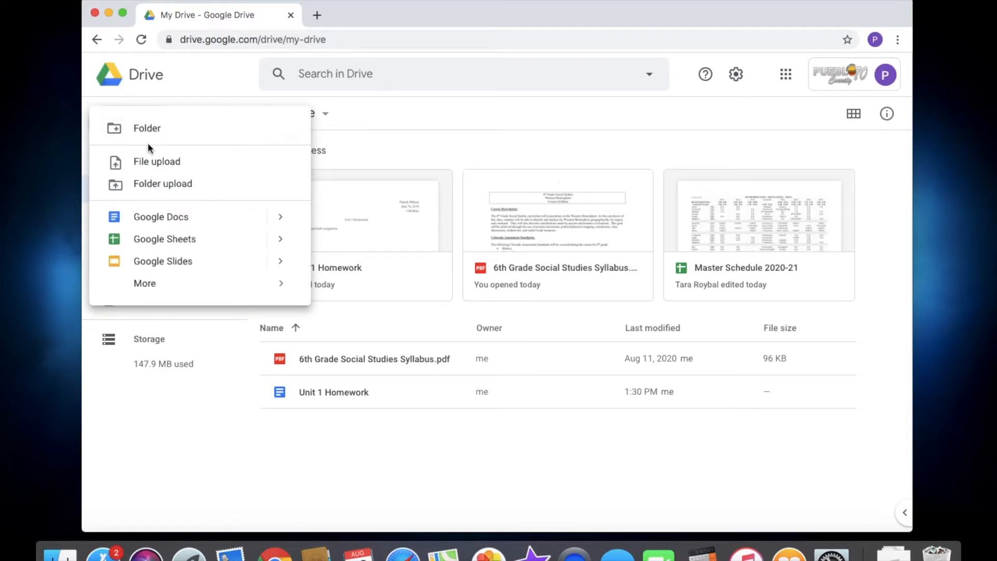
pyautogui.click(175, 89)
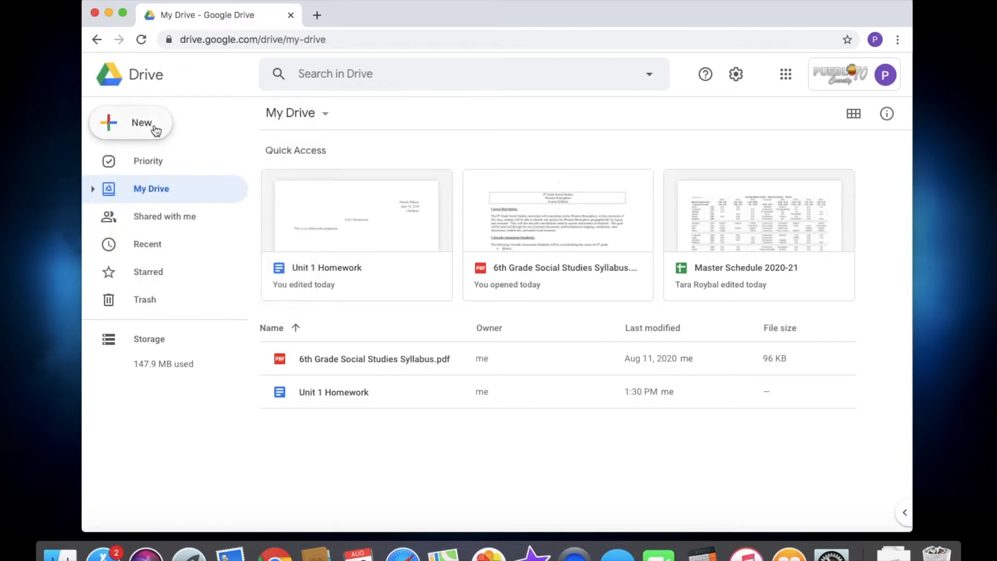
# Look through the Priority and Recent views of the Drive and return to My Drive.
pyautogui.click(157, 161)
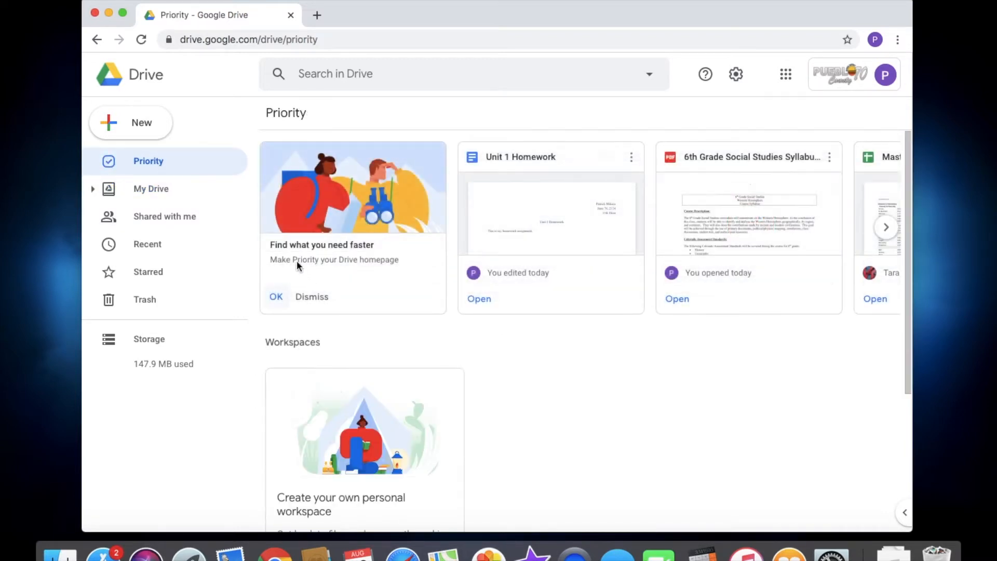
pyautogui.click(160, 192)
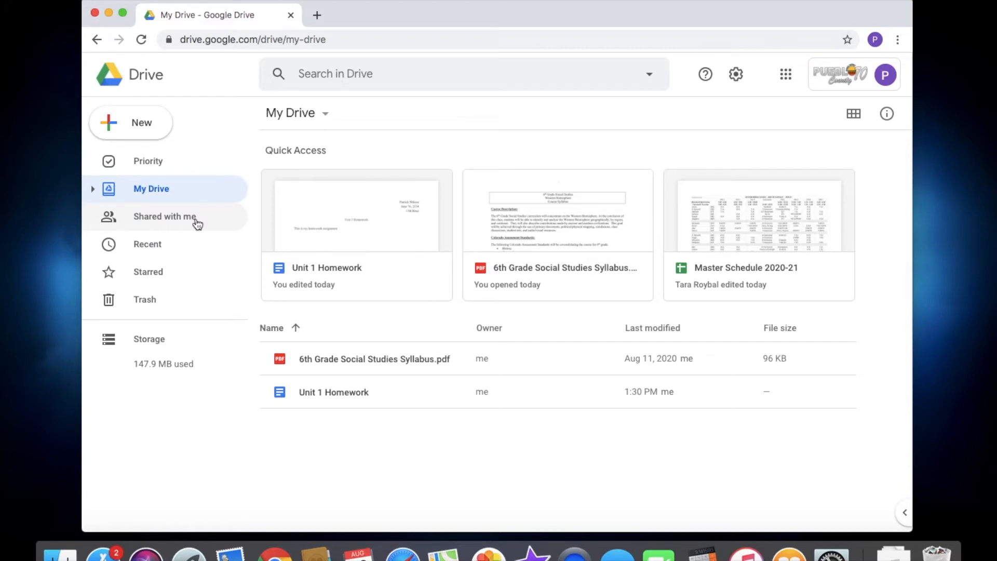
pyautogui.click(171, 246)
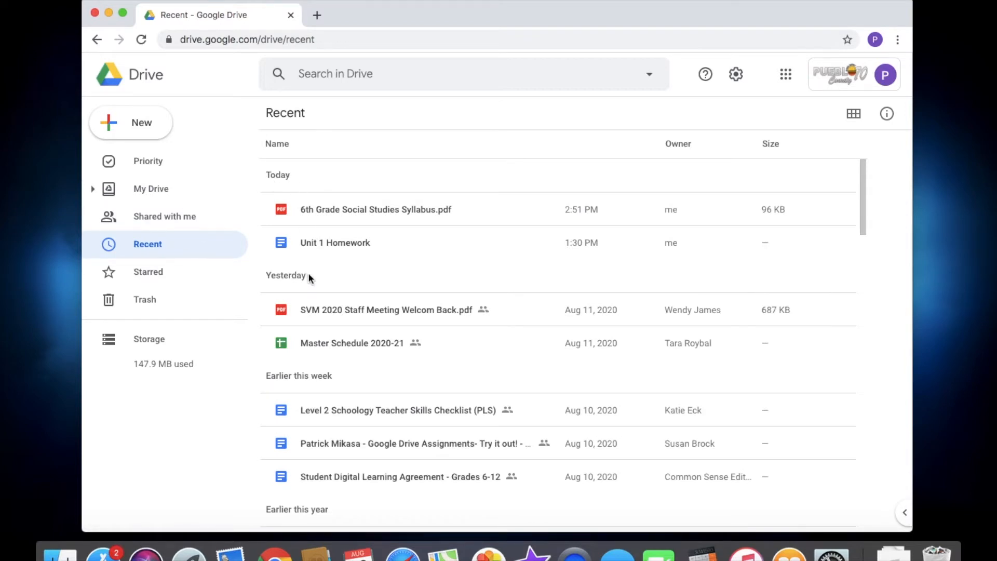
pyautogui.click(167, 190)
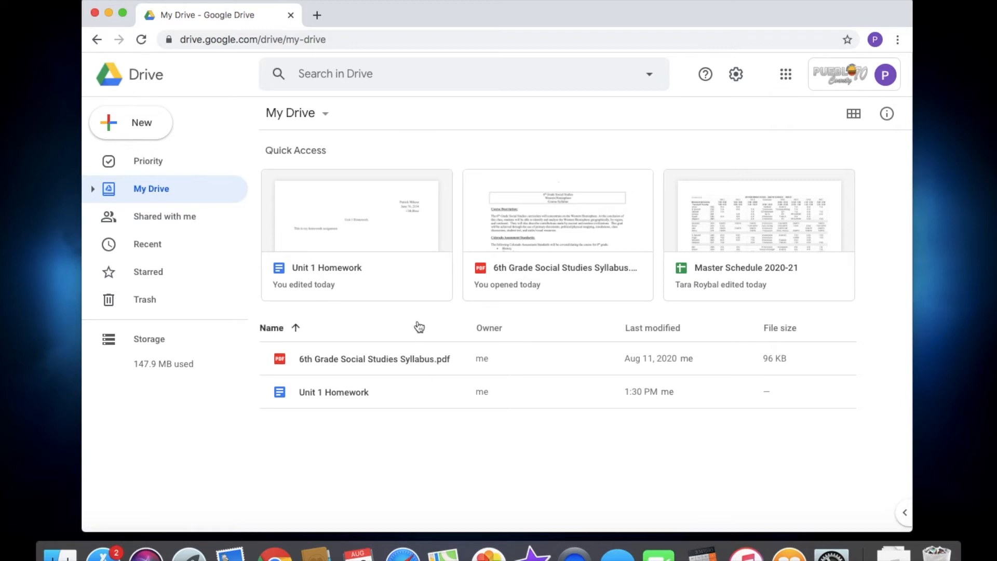
# Create a folder named "7th Grade Computers" in My Drive and clear its selection.
pyautogui.click(133, 131)
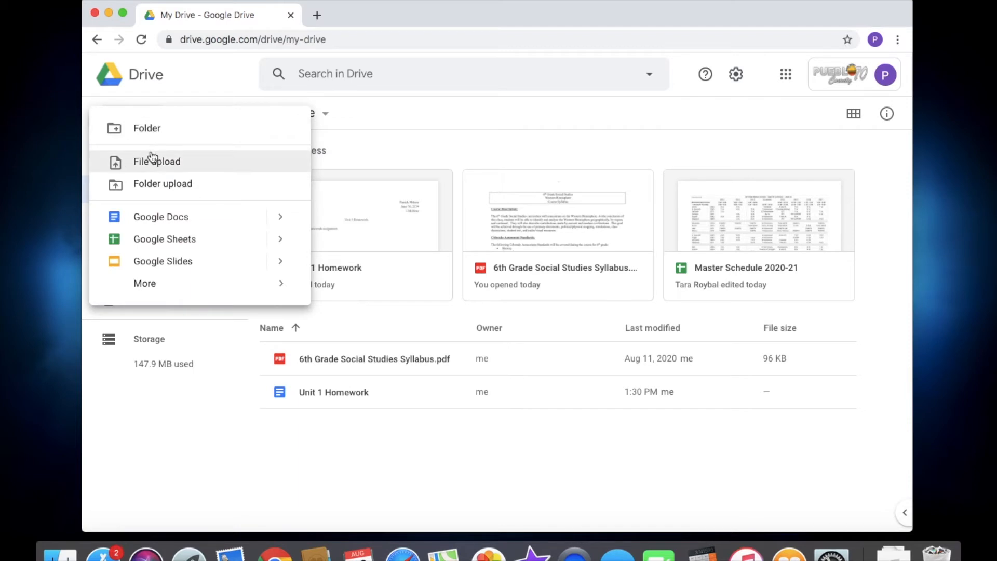
pyautogui.click(144, 137)
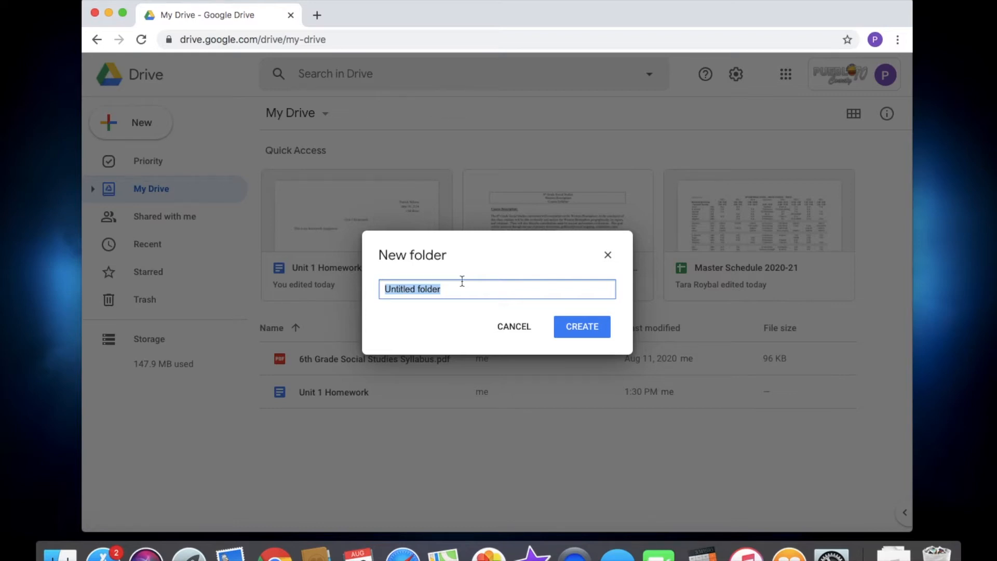
pyautogui.write('7')
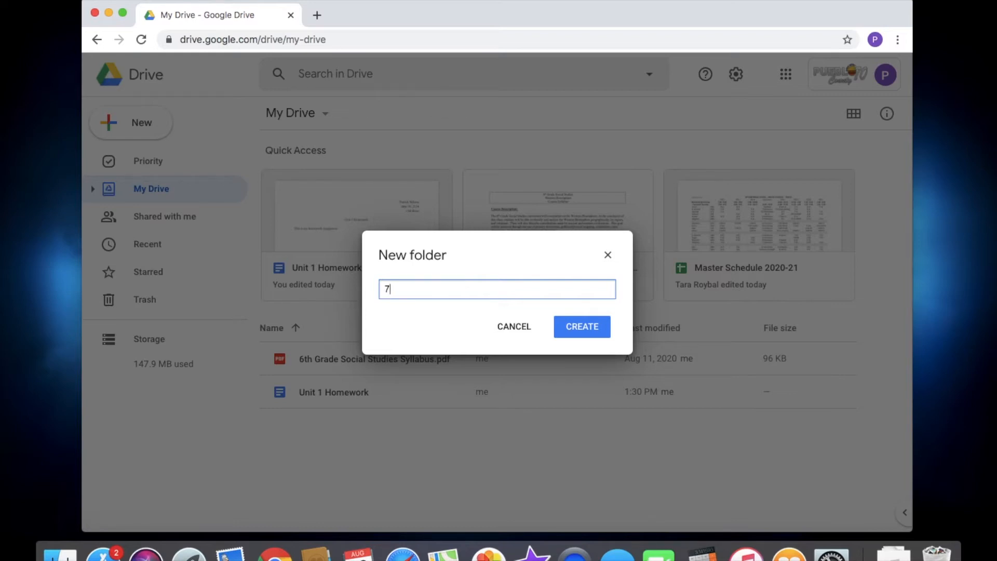
pyautogui.write('th Grade Computers')
pyautogui.press('Return')
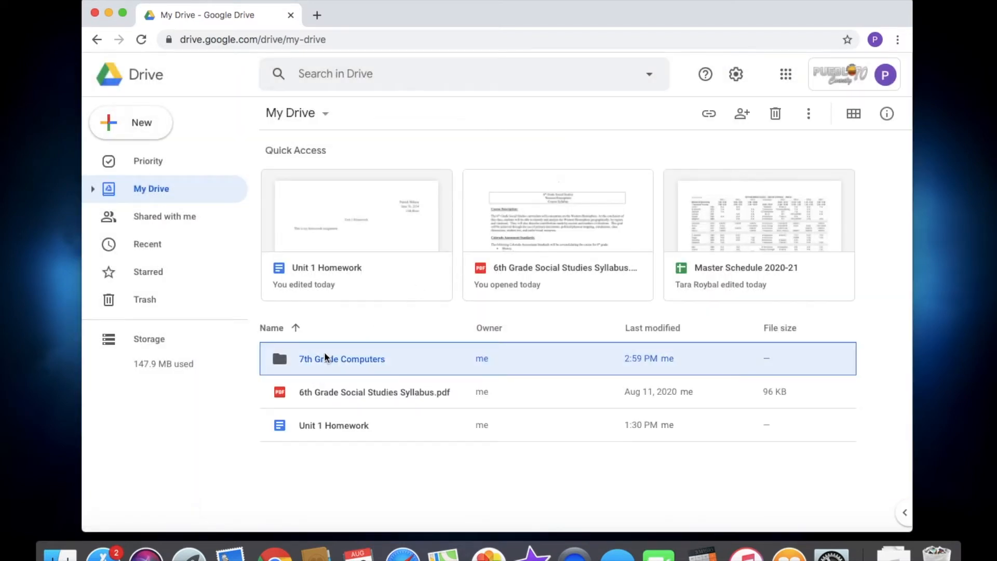
pyautogui.click(394, 451)
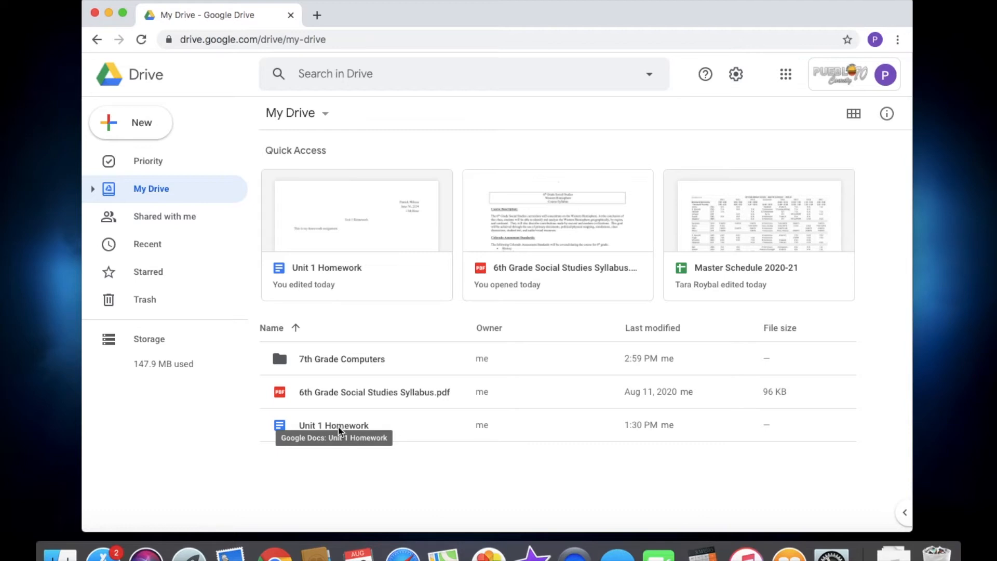
# Create a blank Google Docs document in My Drive and name it "Unit 1 Homework".
pyautogui.click(119, 124)
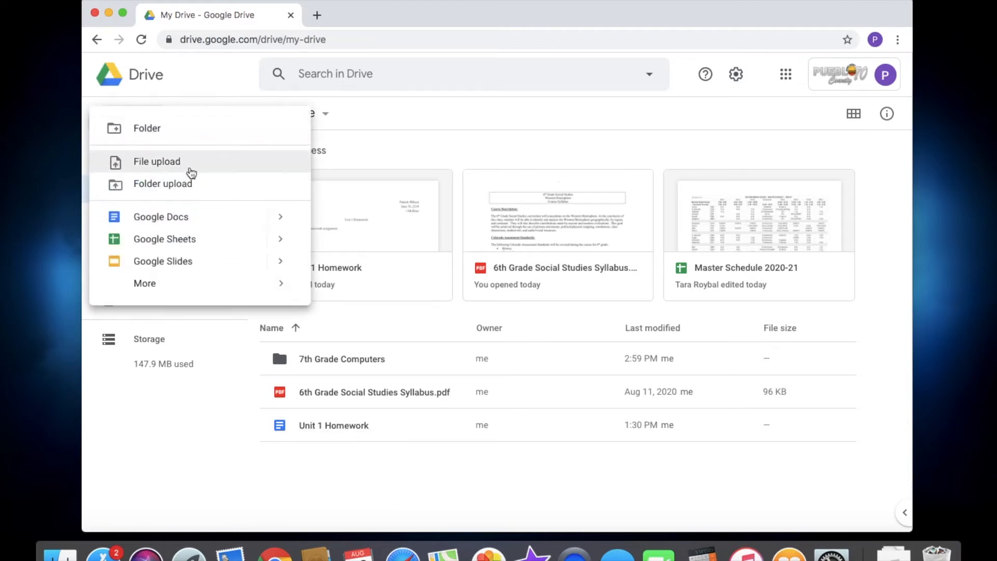
pyautogui.moveTo(282, 220)
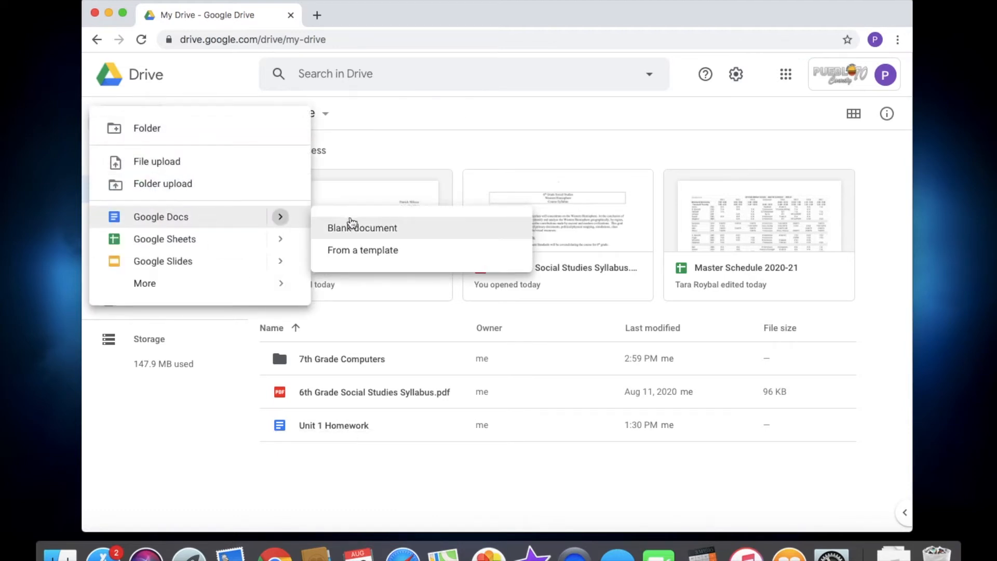
pyautogui.click(350, 222)
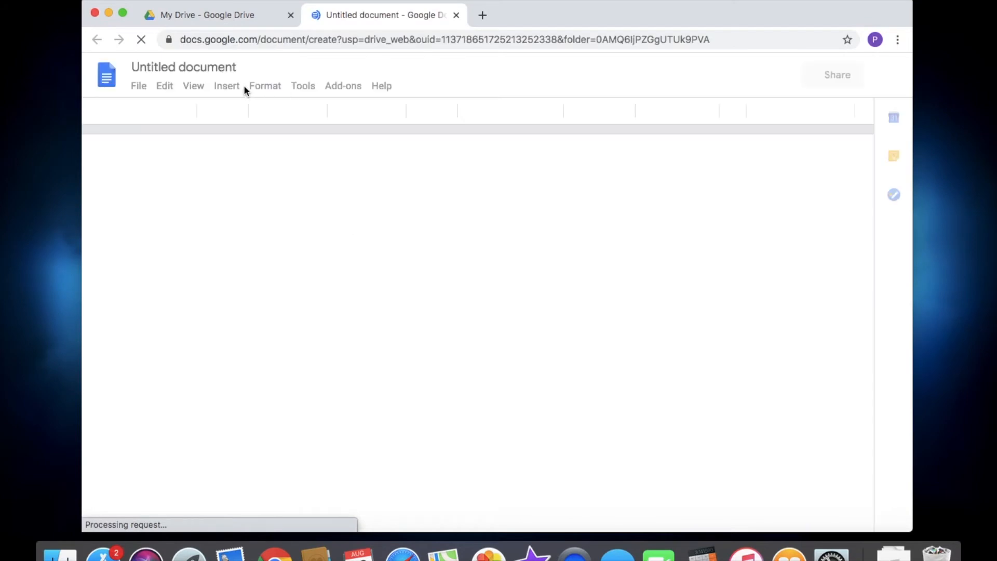
pyautogui.click(214, 67)
pyautogui.click(217, 67)
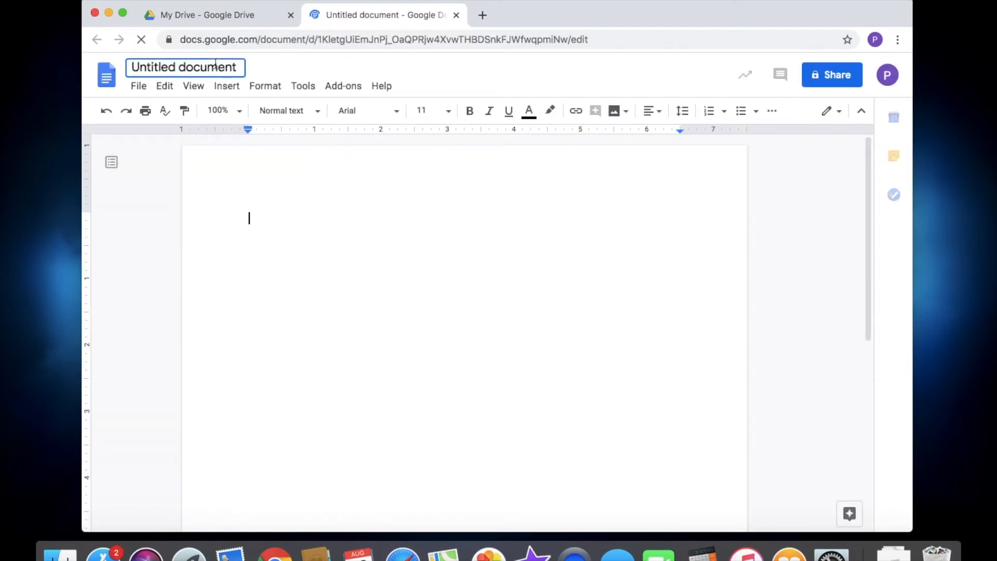
pyautogui.press('super+a')
pyautogui.write('Unit 1 Homework')
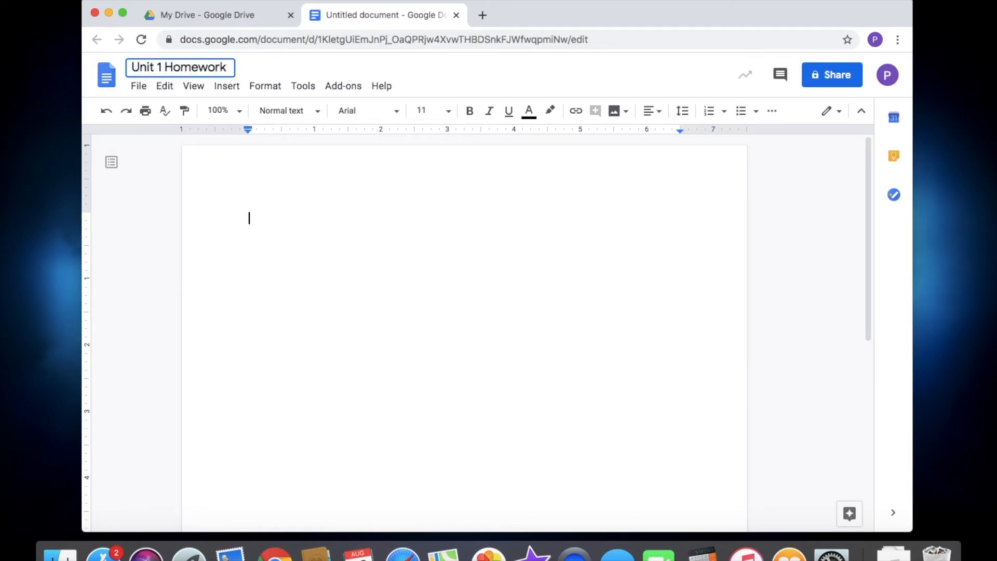
pyautogui.press('Return')
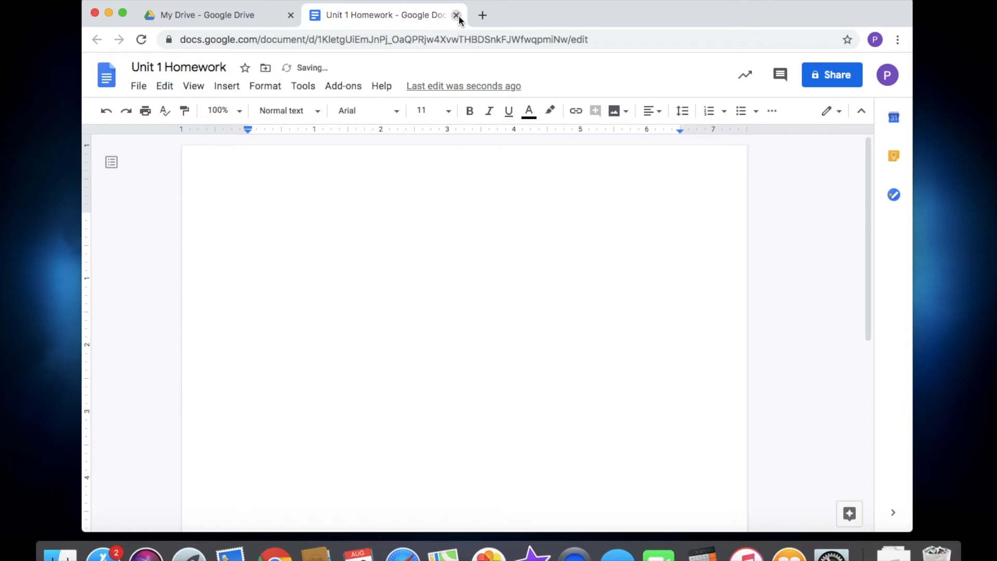
# Return to My Drive and compare the two identically named Unit 1 Homework documents in the file list.
pyautogui.click(261, 19)
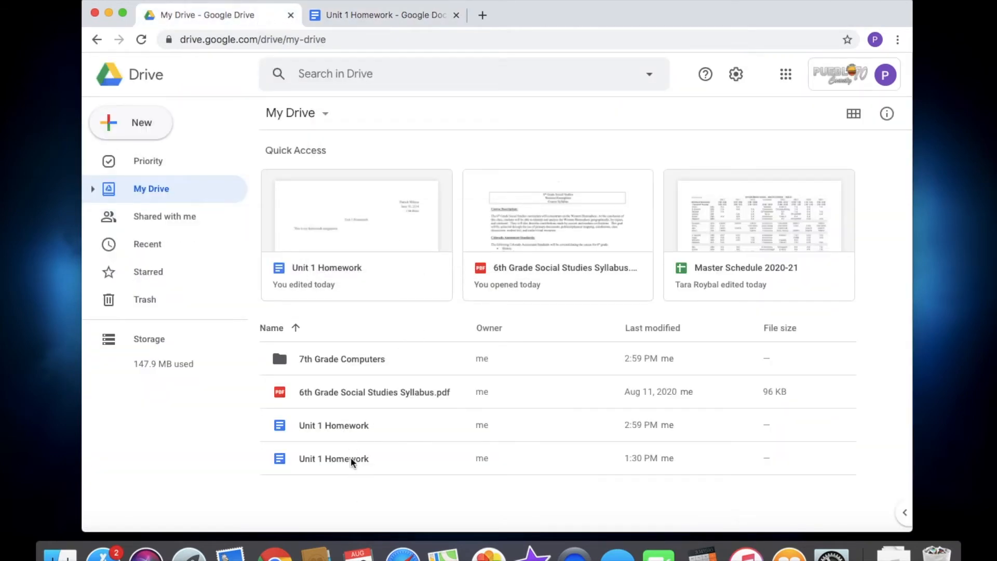
pyautogui.click(347, 427)
pyautogui.click(349, 455)
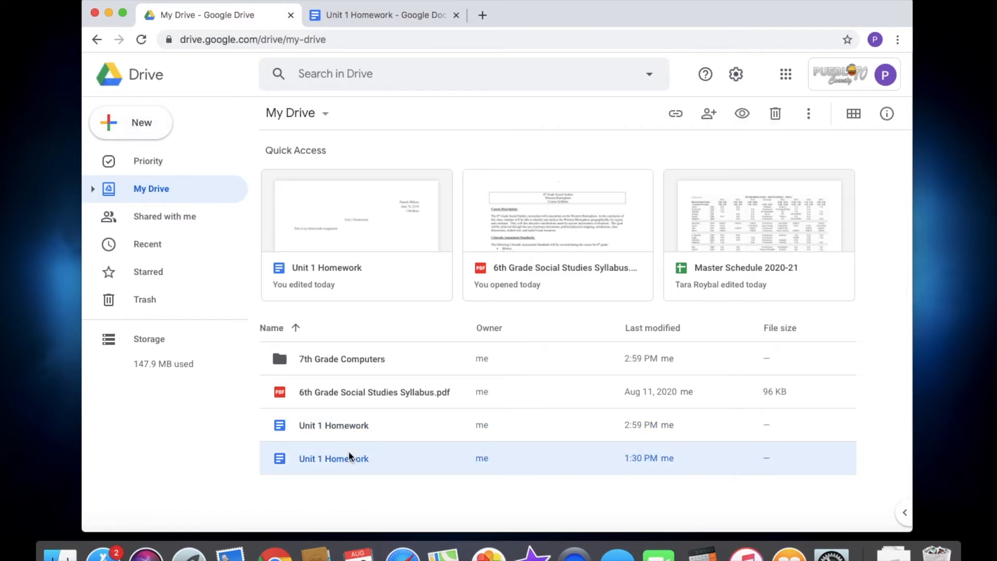
pyautogui.click(348, 427)
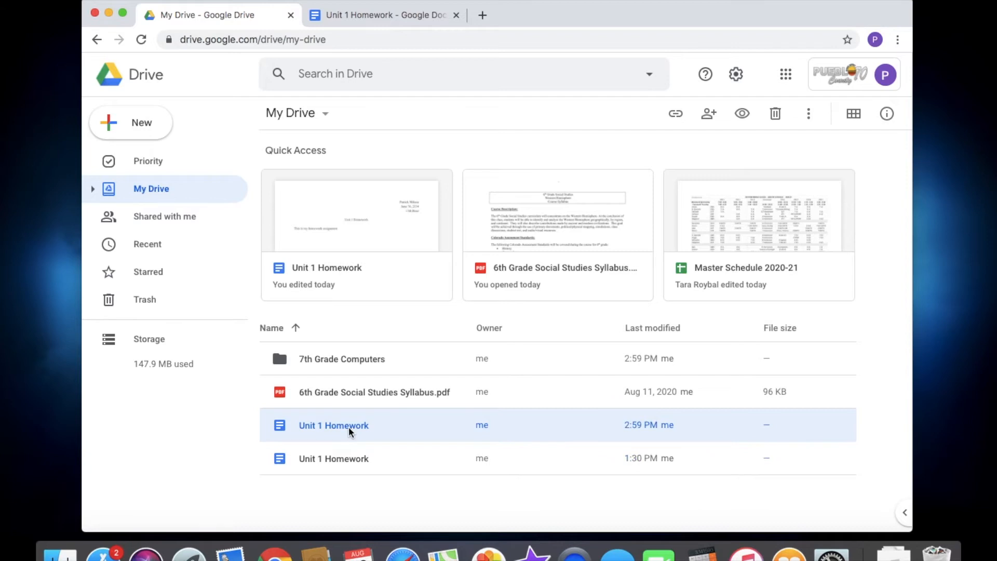
pyautogui.click(350, 452)
pyautogui.click(349, 439)
pyautogui.click(351, 451)
pyautogui.click(351, 432)
pyautogui.click(353, 457)
pyautogui.click(349, 430)
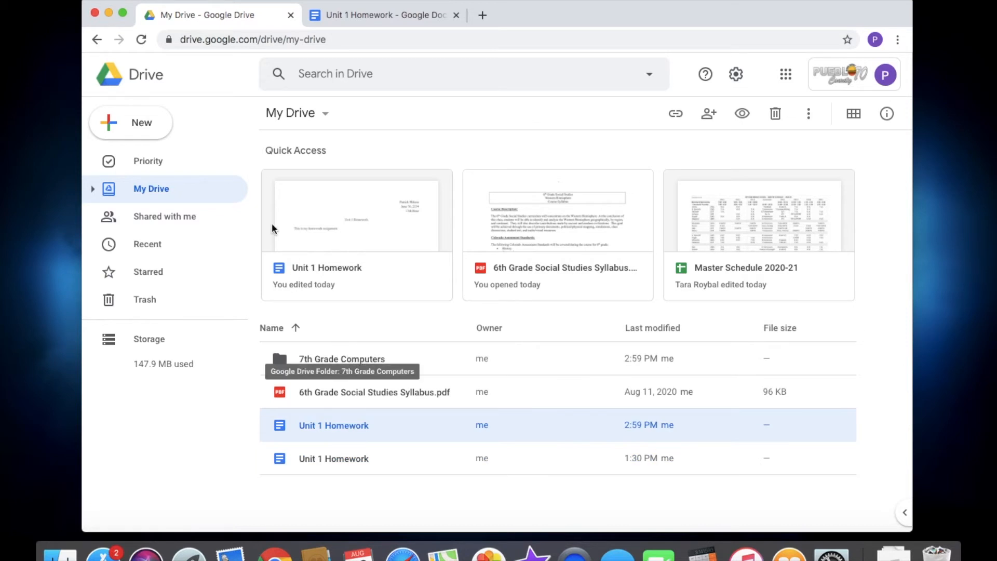
# Create a folder named "Language Arts" in My Drive.
pyautogui.click(141, 123)
pyautogui.click(192, 131)
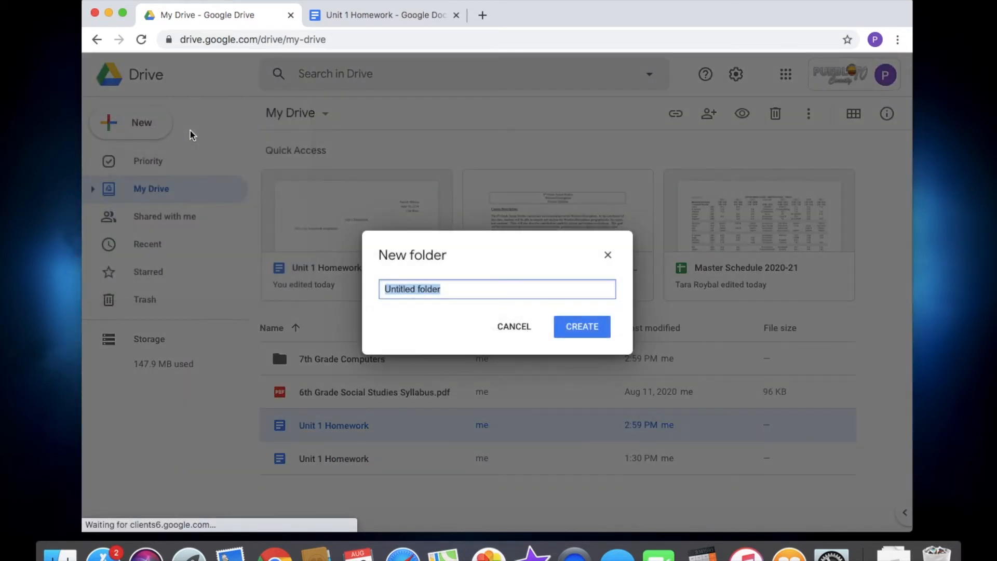
pyautogui.write('Language Arts')
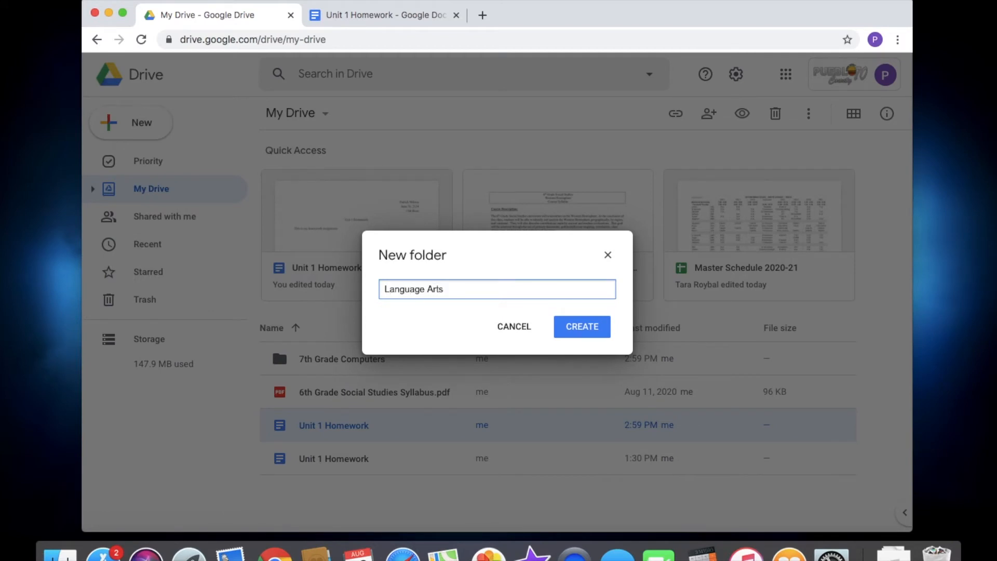
pyautogui.press('Return')
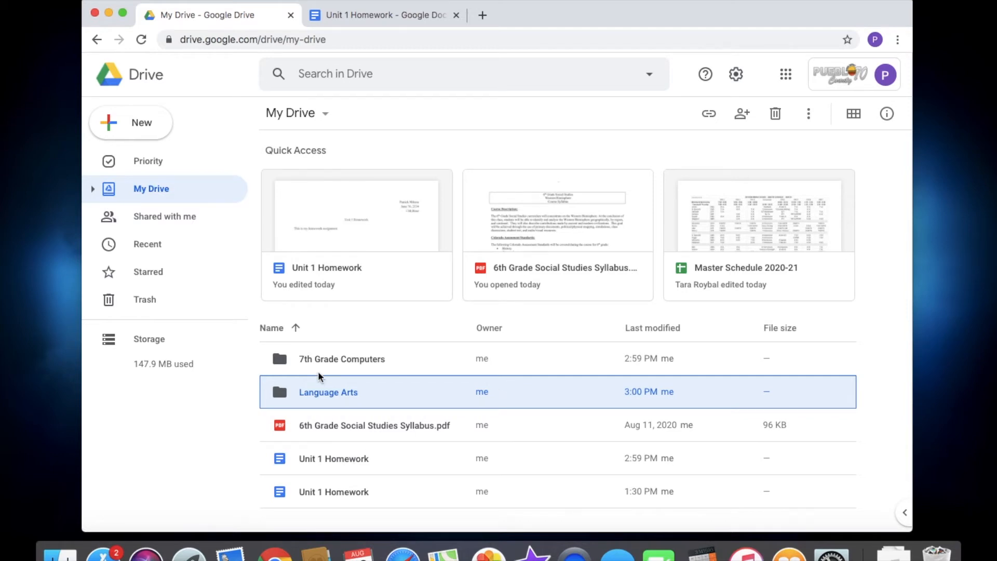
# Move the newer Unit 1 Homework document, modified at 2:59 PM, into the 7th Grade Computers folder.
pyautogui.click(339, 462)
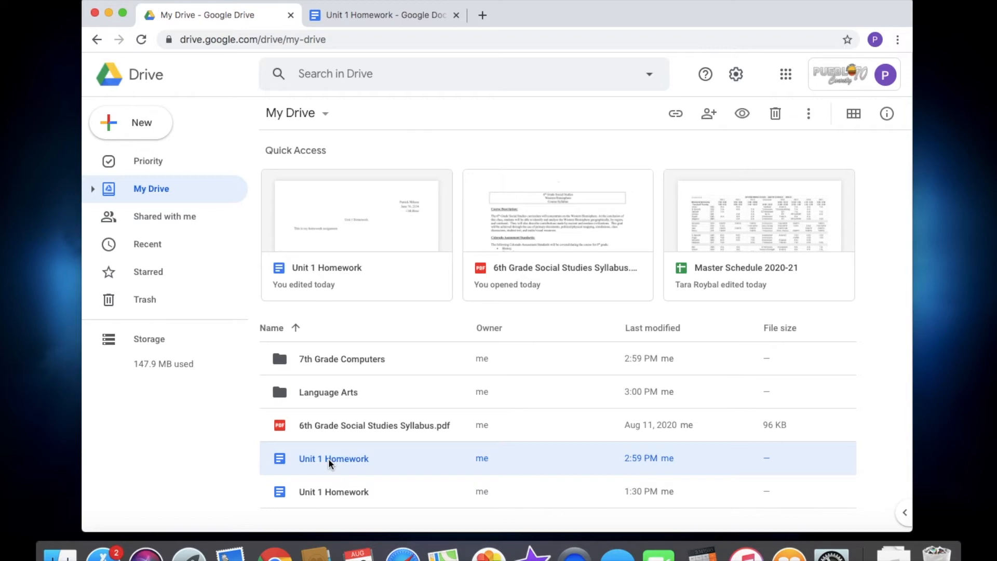
pyautogui.moveTo(329, 458); pyautogui.dragTo(338, 353)
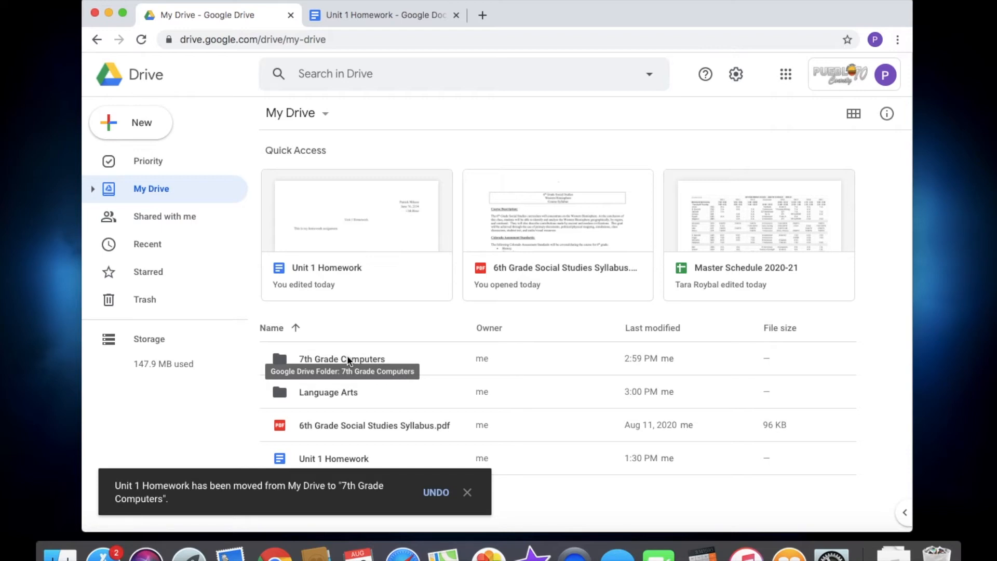
# Move the remaining Unit 1 Homework document, modified at 1:30 PM, into the Language Arts folder.
pyautogui.click(348, 454)
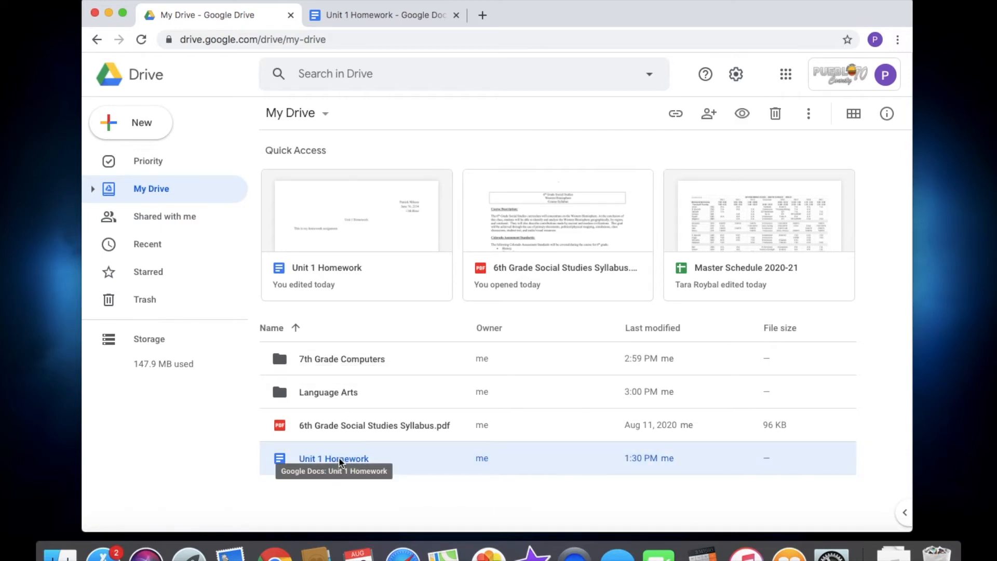
pyautogui.rightClick(340, 461)
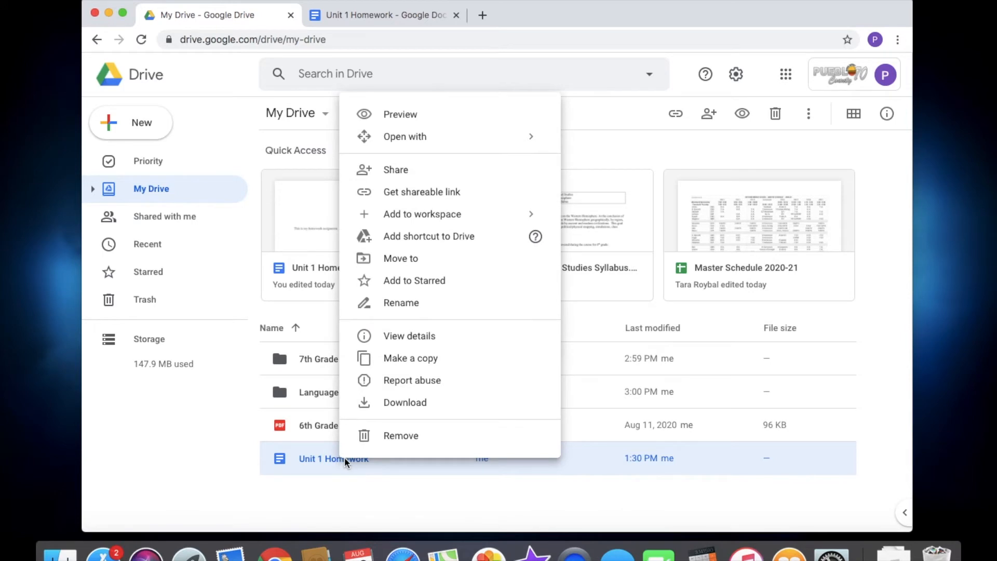
pyautogui.click(411, 262)
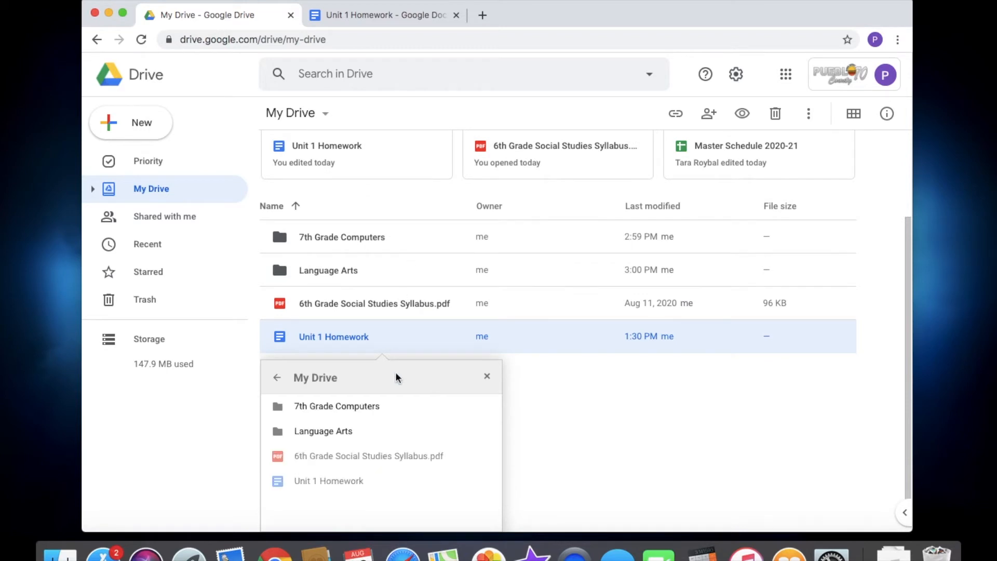
pyautogui.click(336, 411)
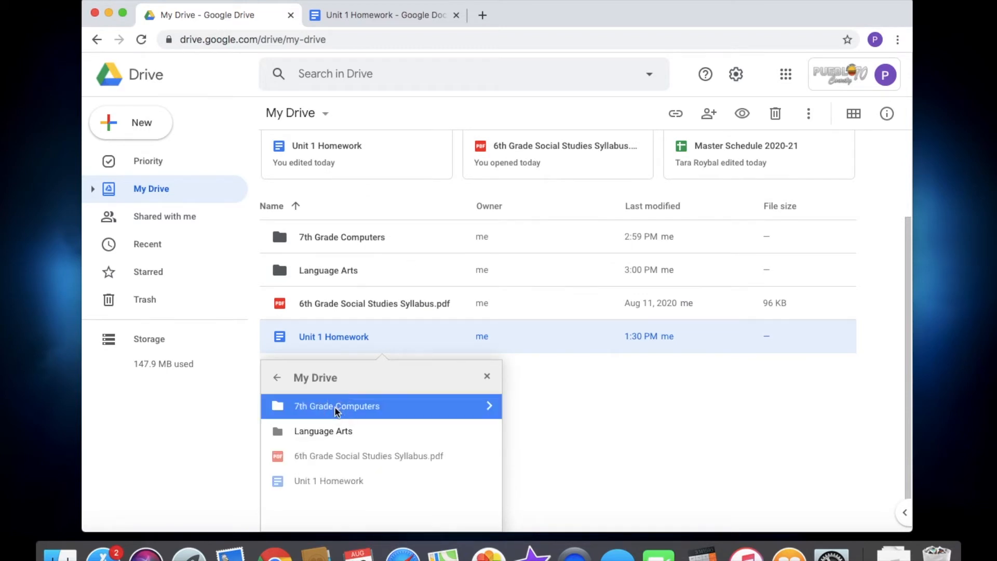
pyautogui.click(429, 382)
pyautogui.click(354, 433)
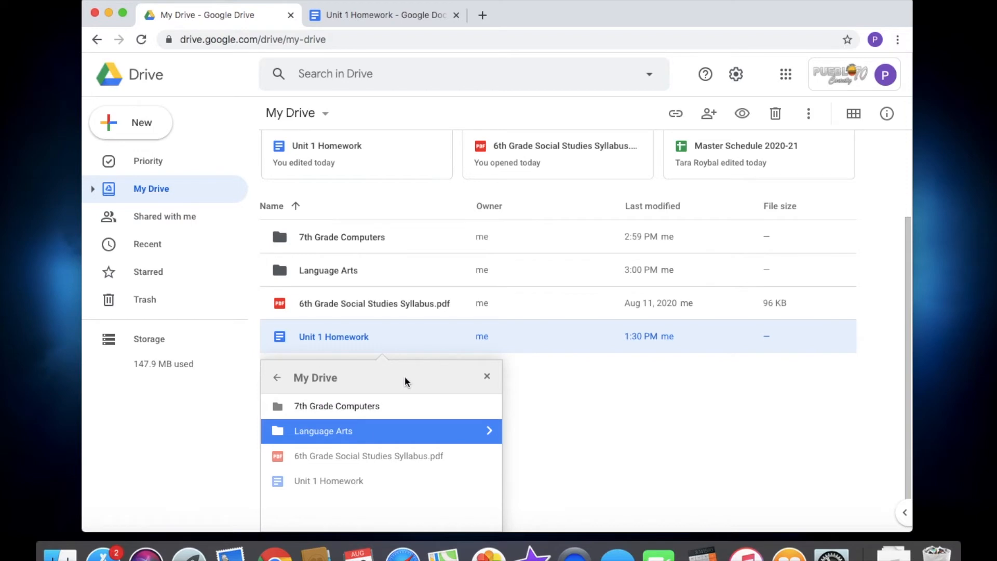
pyautogui.click(491, 432)
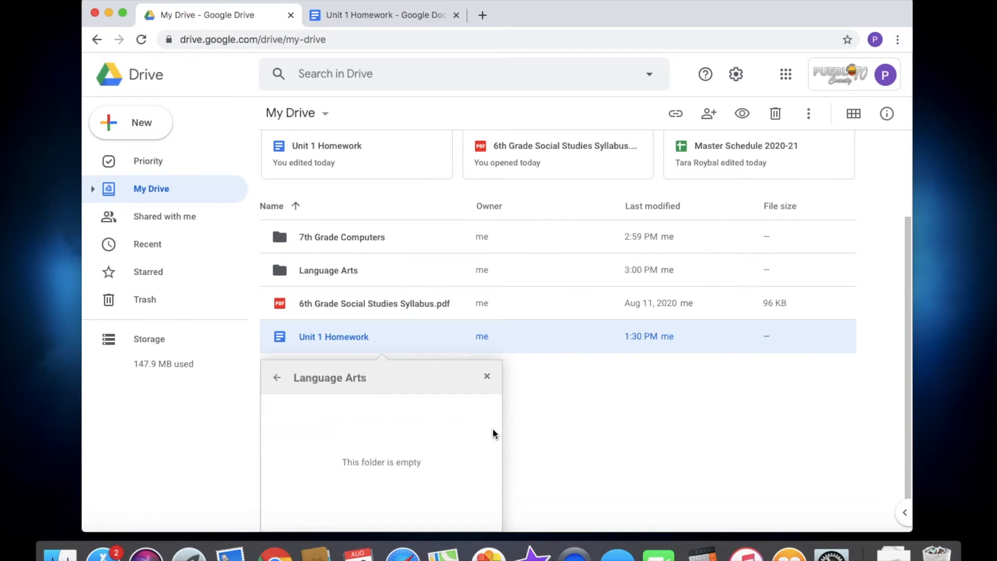
pyautogui.scroll(-1, 407, 475)
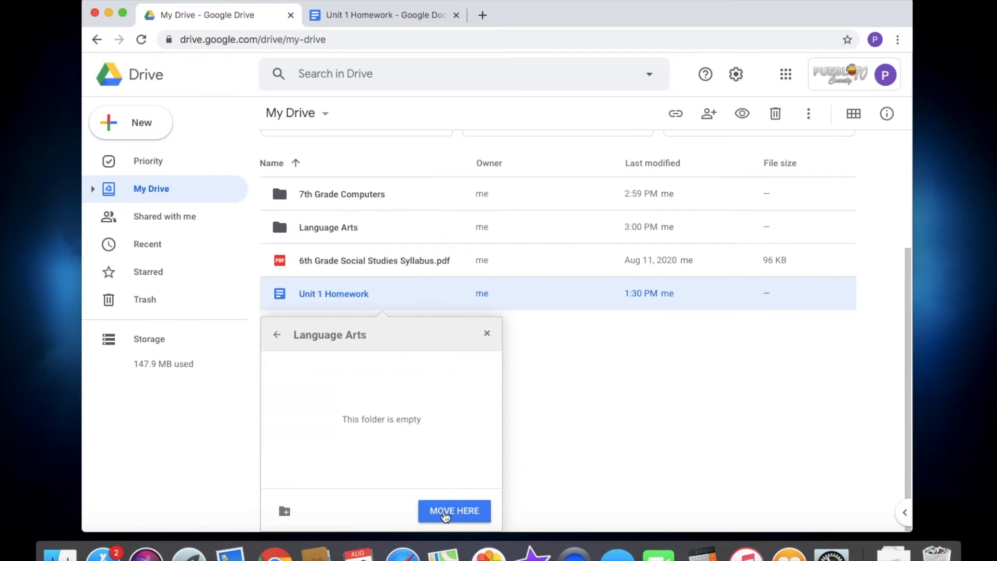
pyautogui.click(442, 512)
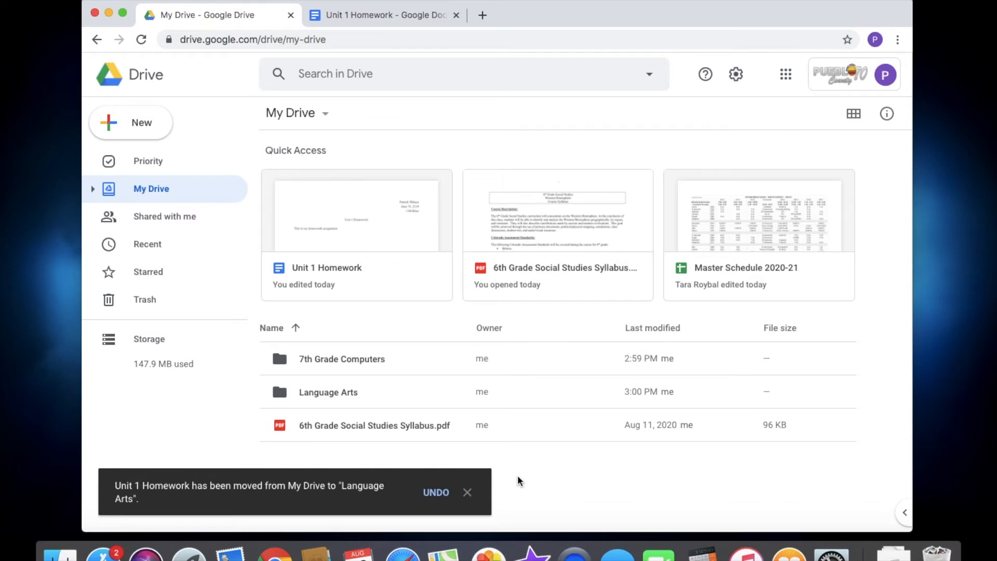
pyautogui.click(468, 491)
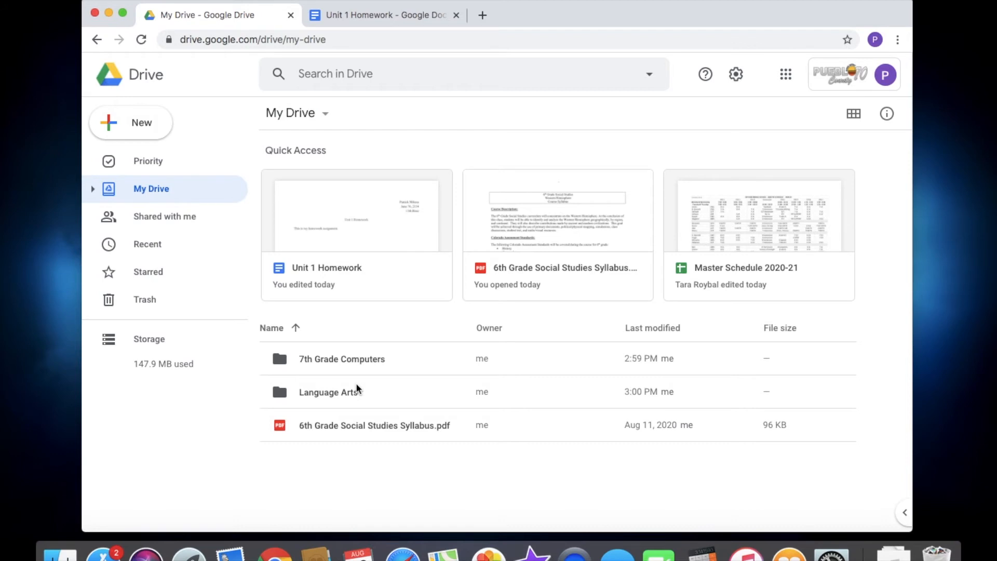
# Check the contents of the 7th Grade Computers and Language Arts folders, returning to My Drive after each.
pyautogui.click(354, 360)
pyautogui.doubleClick(353, 359)
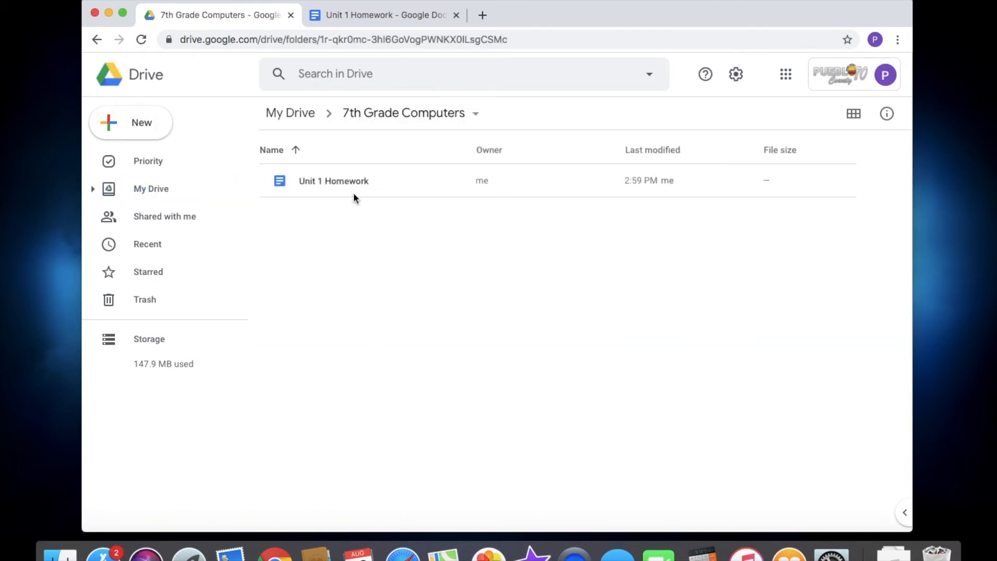
pyautogui.click(290, 115)
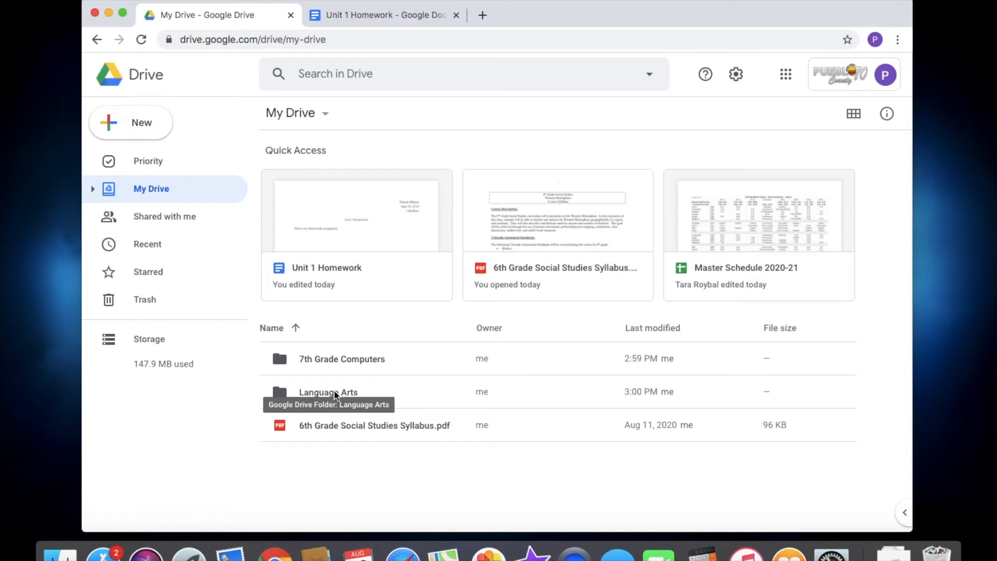
pyautogui.doubleClick(335, 393)
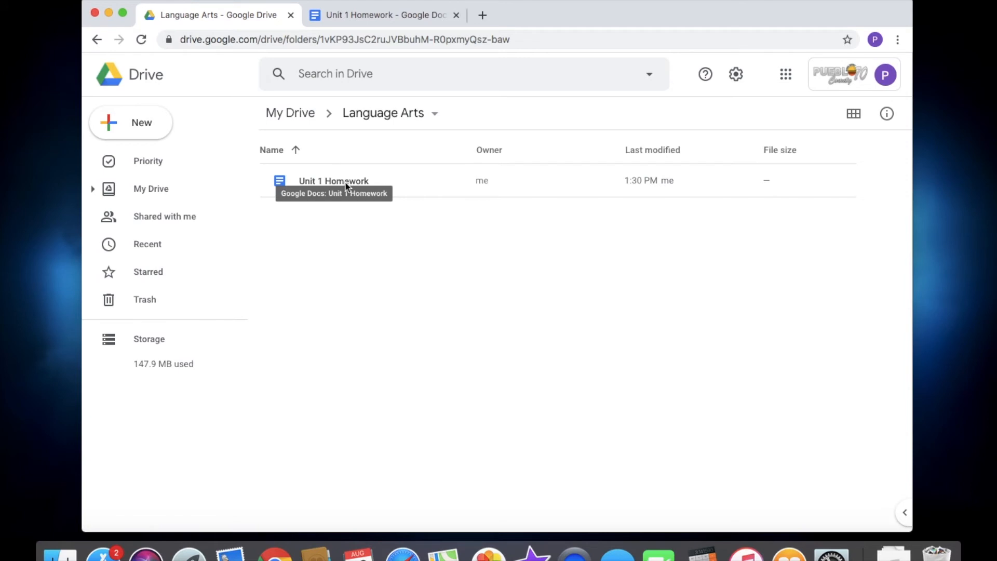
pyautogui.click(291, 111)
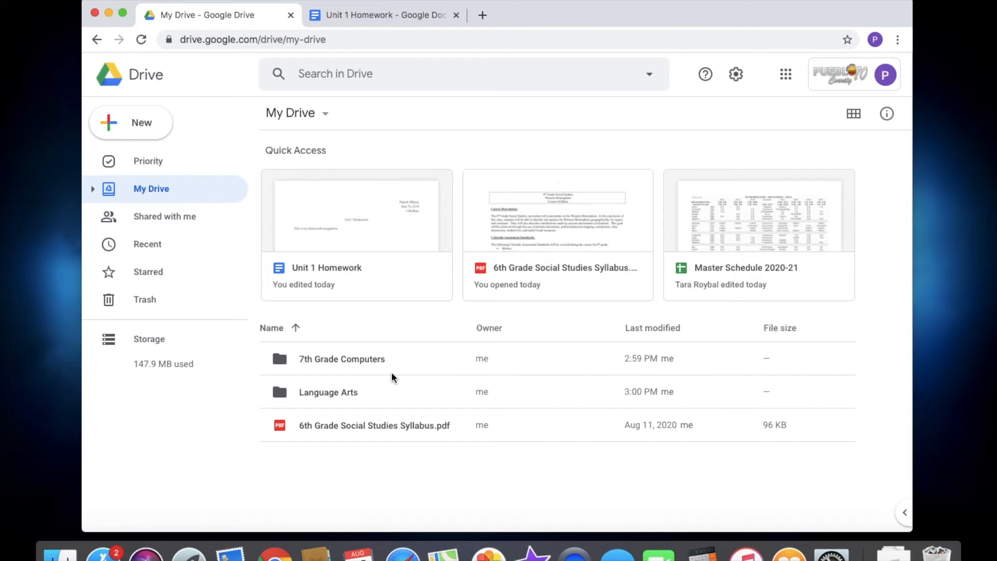
pyautogui.click(149, 128)
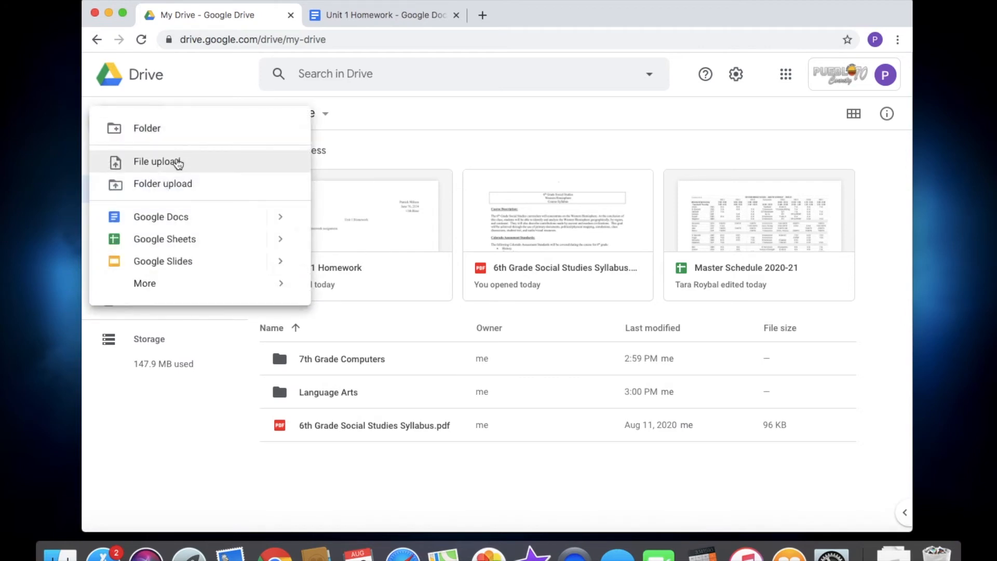
pyautogui.click(162, 169)
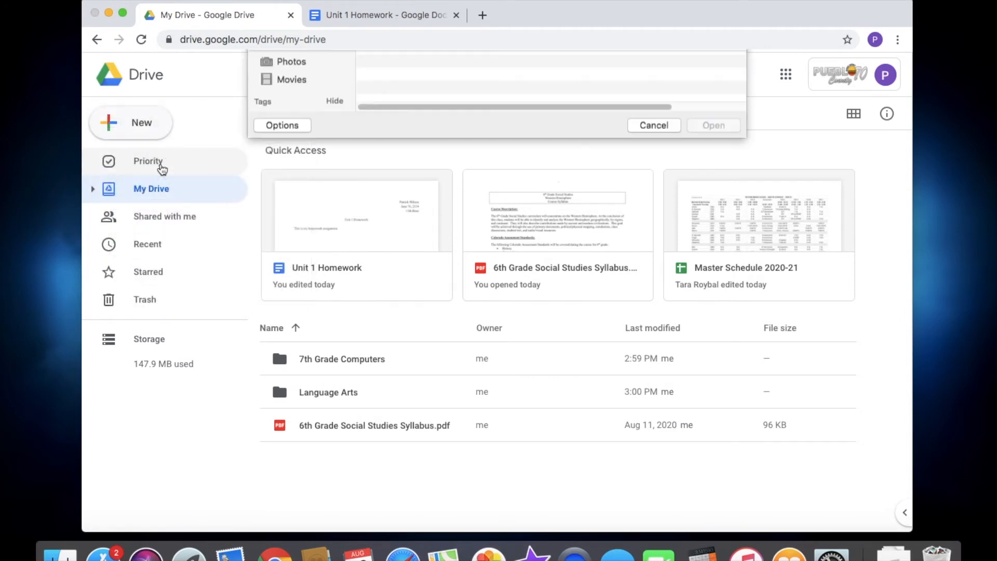
pyautogui.click(655, 345)
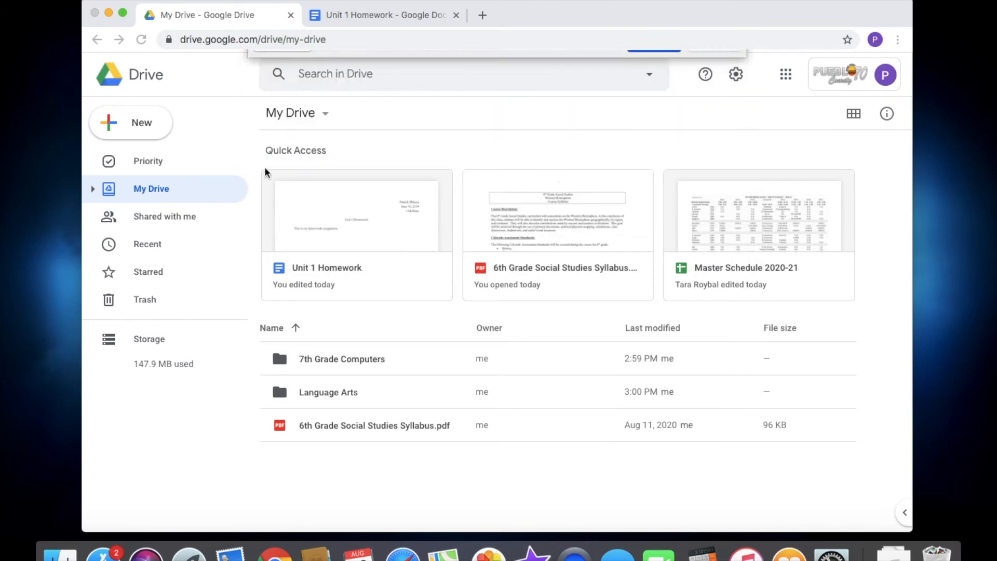
# Create two folders in My Drive named "Algebra" and "Science".
pyautogui.click(139, 124)
pyautogui.click(149, 133)
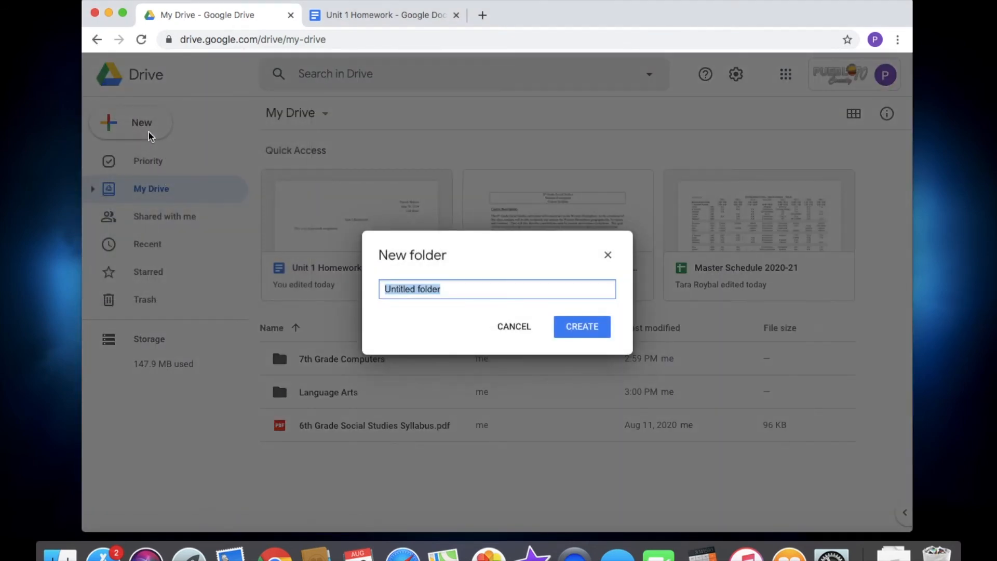
pyautogui.write('Algebra')
pyautogui.press('Return')
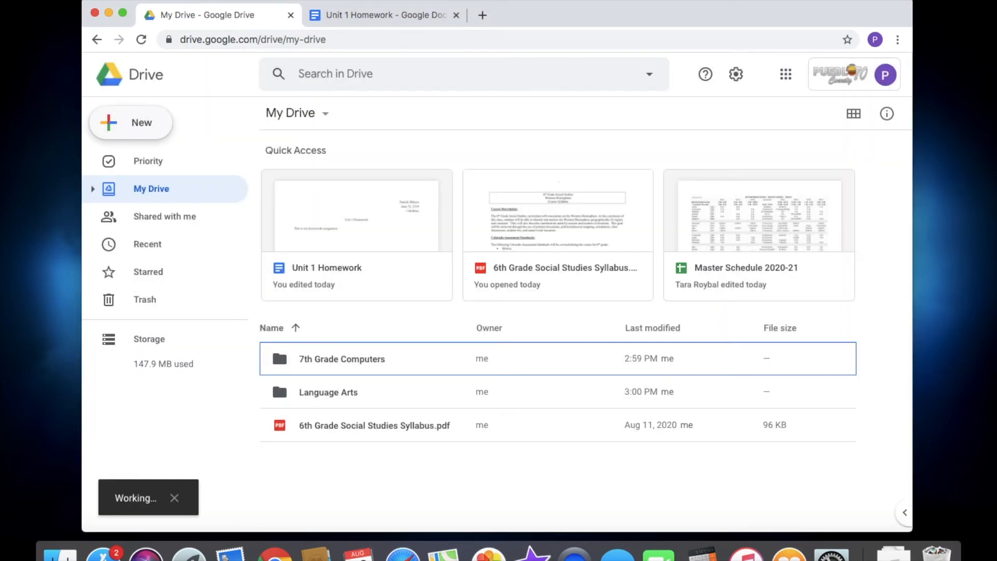
pyautogui.click(159, 129)
pyautogui.click(171, 139)
pyautogui.write('Science')
pyautogui.press('Return')
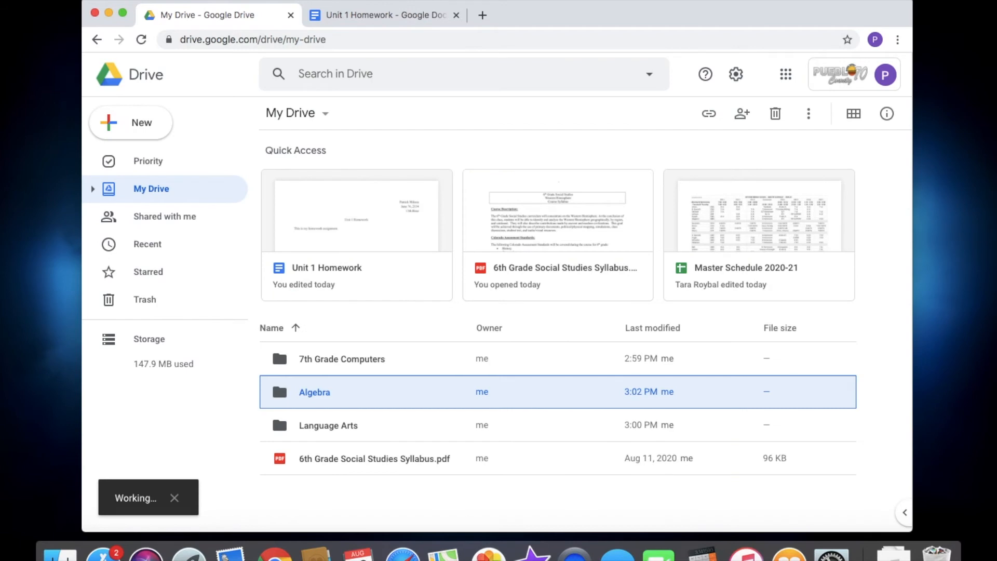
# Create two more class folders in My Drive named "PE" and "Social Studies".
pyautogui.click(118, 124)
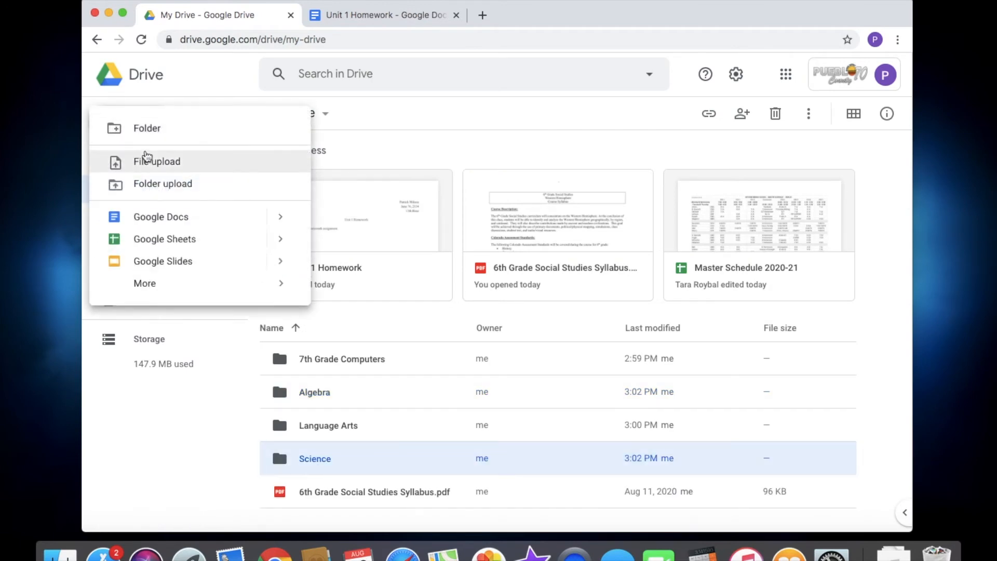
pyautogui.click(143, 134)
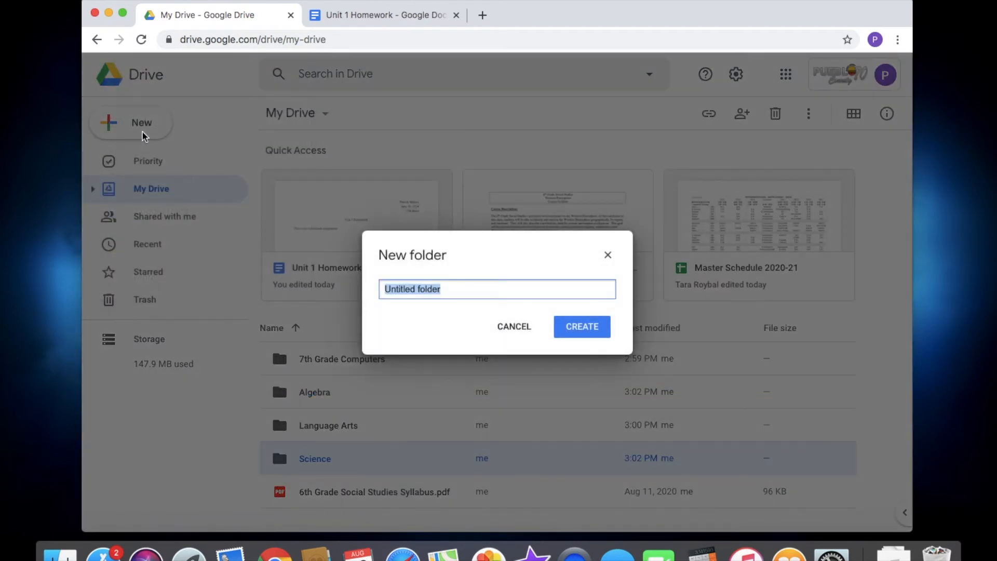
pyautogui.write('PE')
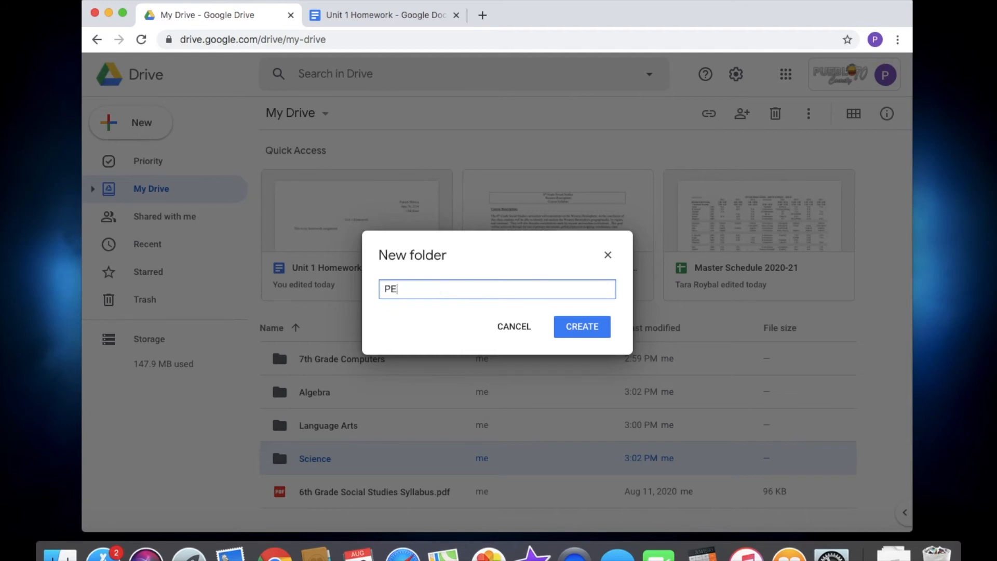
pyautogui.press('Return')
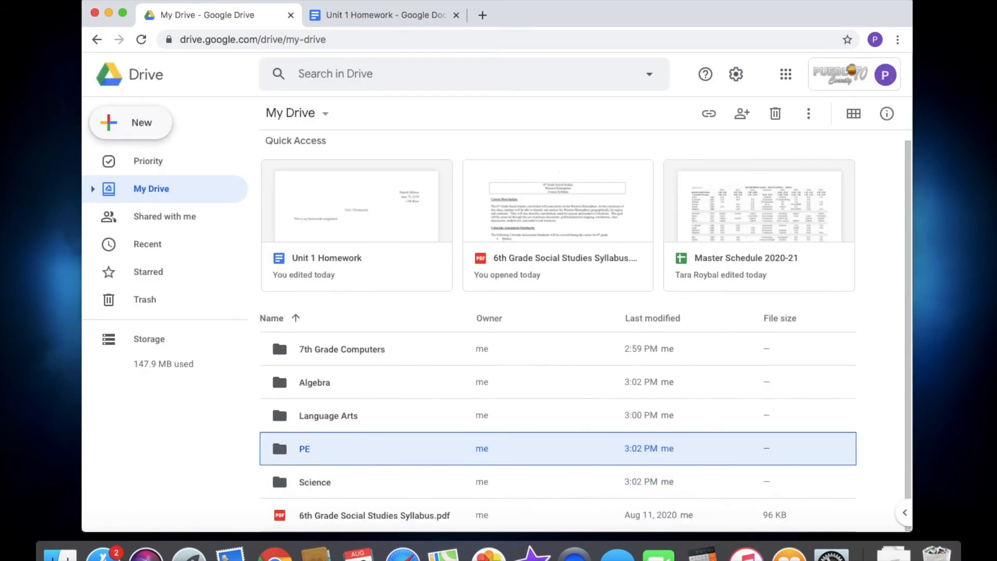
pyautogui.click(112, 121)
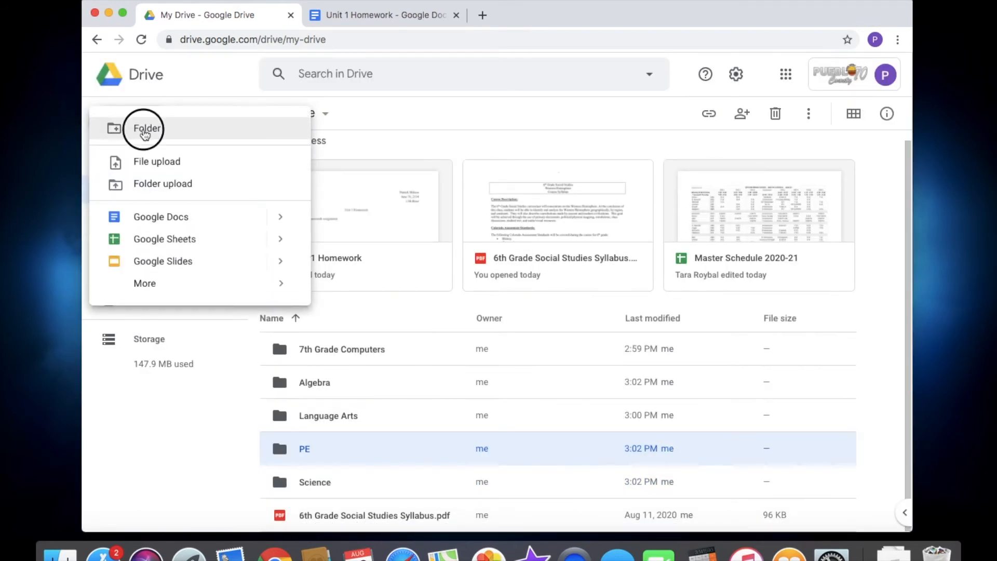
pyautogui.click(139, 127)
pyautogui.write('Social Studies')
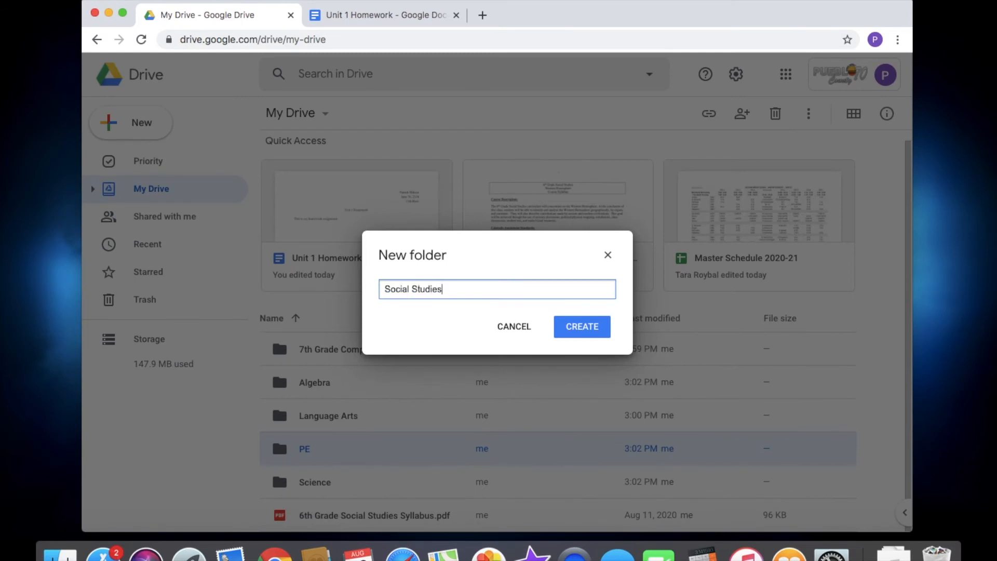
pyautogui.click(599, 330)
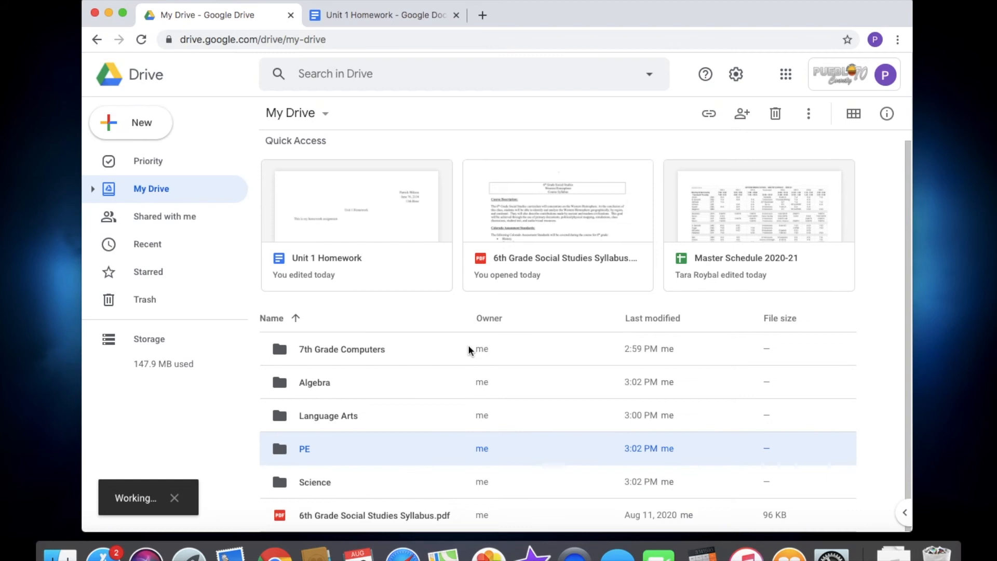
# Create a folder named "Art" in My Drive.
pyautogui.click(140, 123)
pyautogui.click(174, 139)
pyautogui.write('Art')
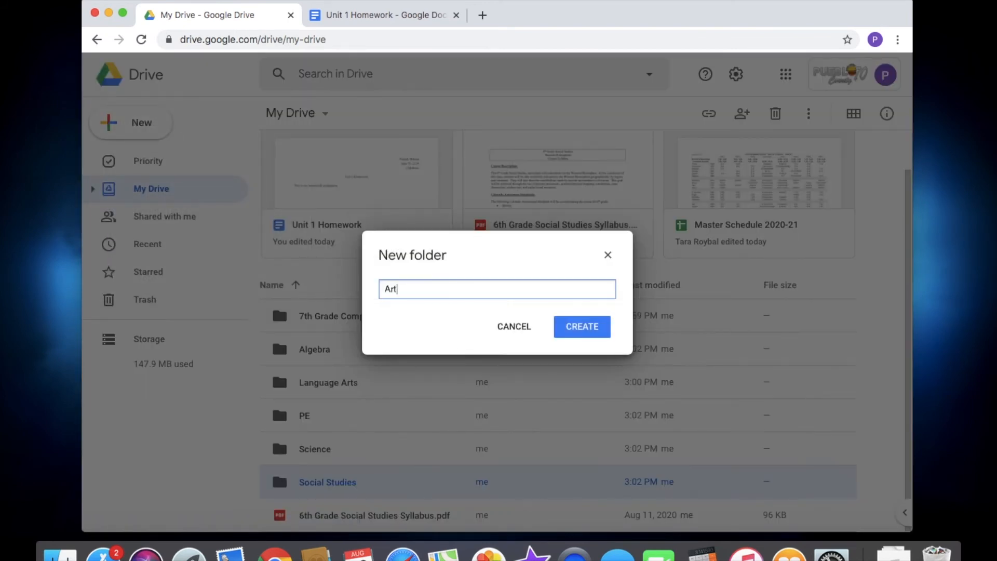
pyautogui.press('Return')
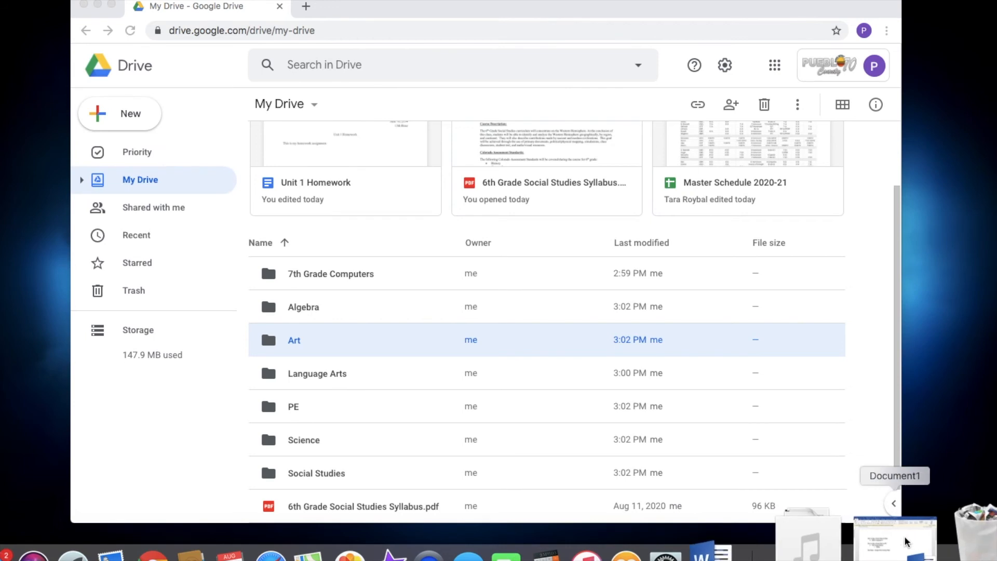
# Switch to the minimized Word document Document1 to read the screen shot instructions, and minimize it again to return to My Drive.
pyautogui.click(909, 541)
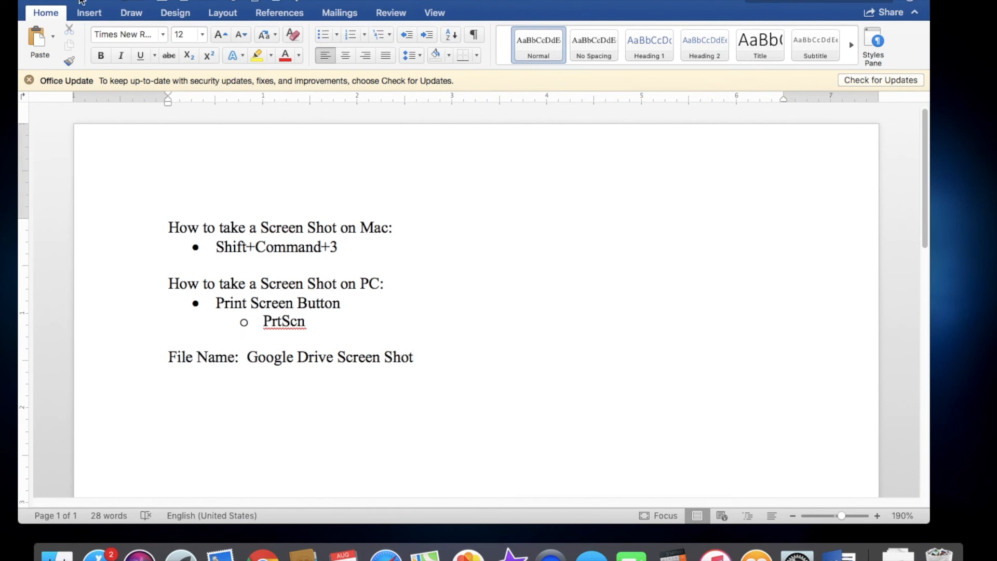
pyautogui.click(45, 1)
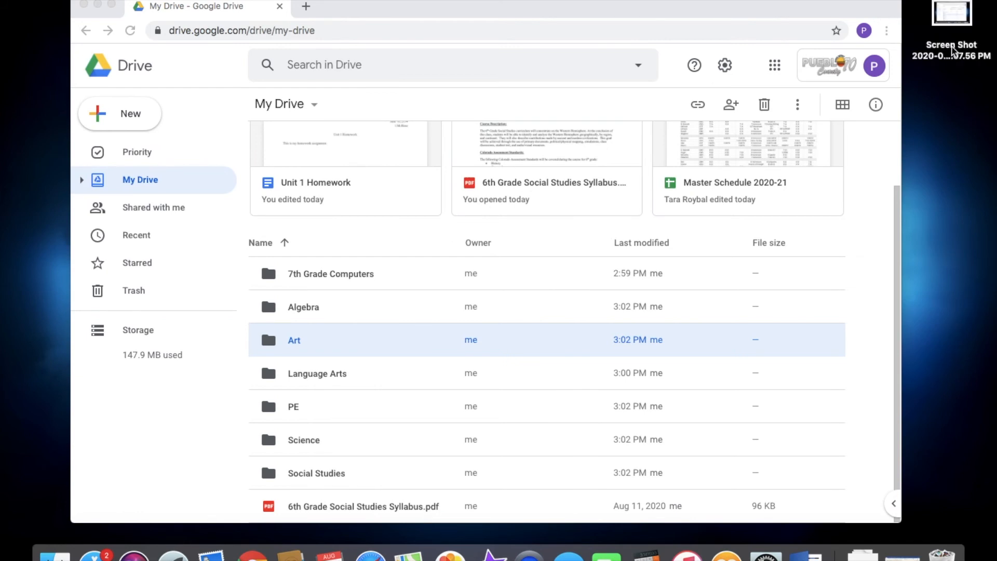
# View the screen shot file saved on the desktop and check the Word document for the file name to give it.
pyautogui.doubleClick(952, 21)
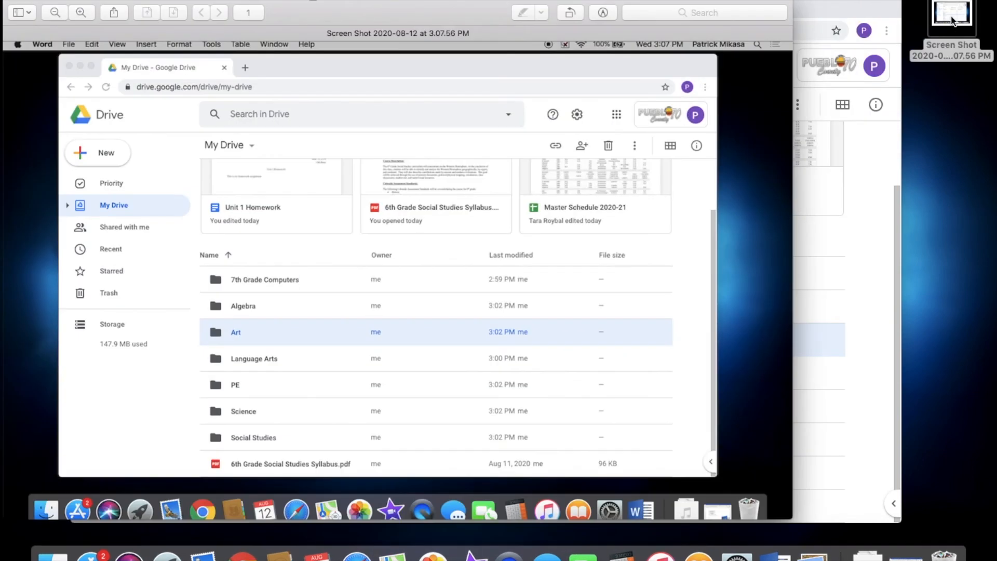
pyautogui.moveTo(430, 6); pyautogui.dragTo(525, 3)
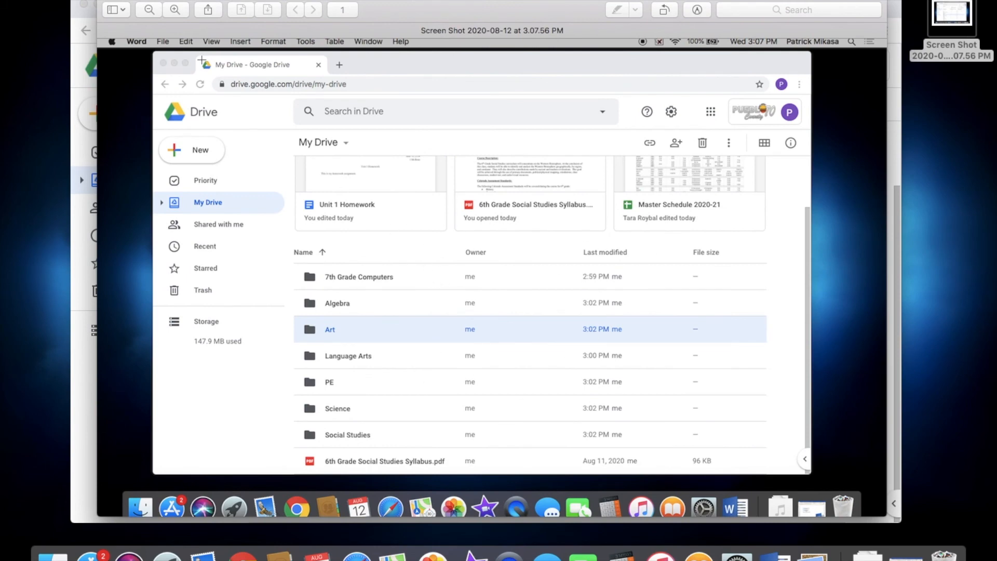
pyautogui.press('super+w')
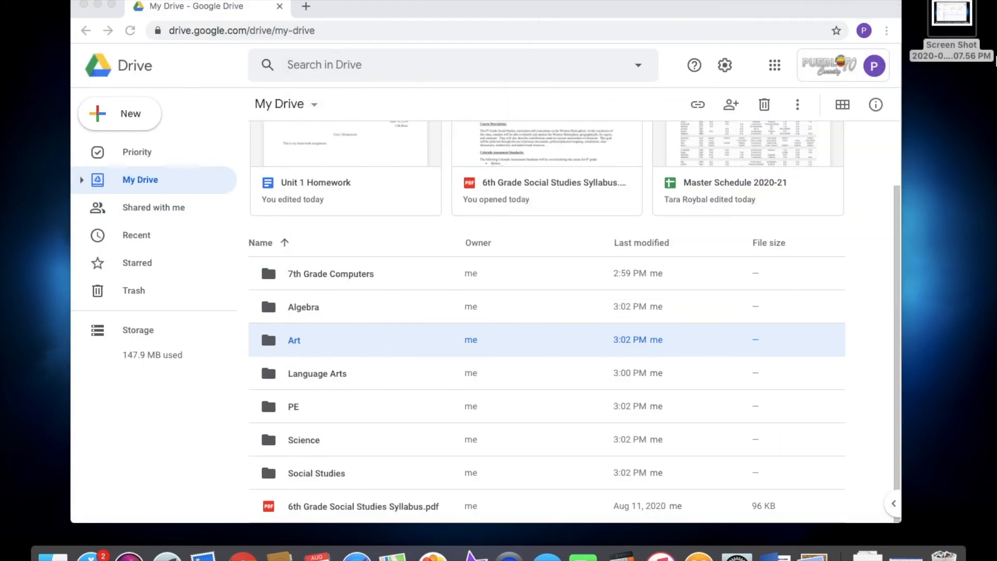
pyautogui.click(909, 545)
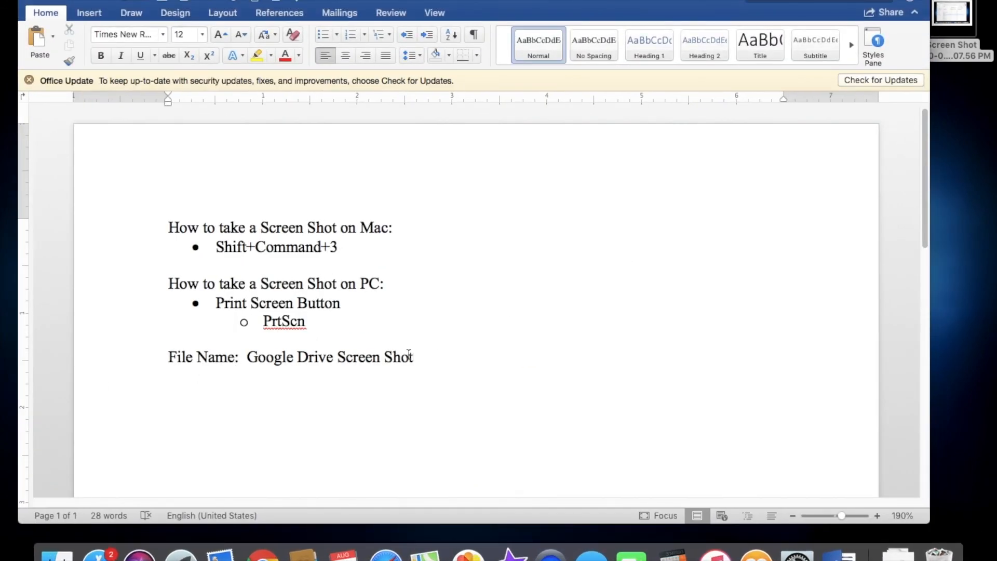
pyautogui.click(42, 1)
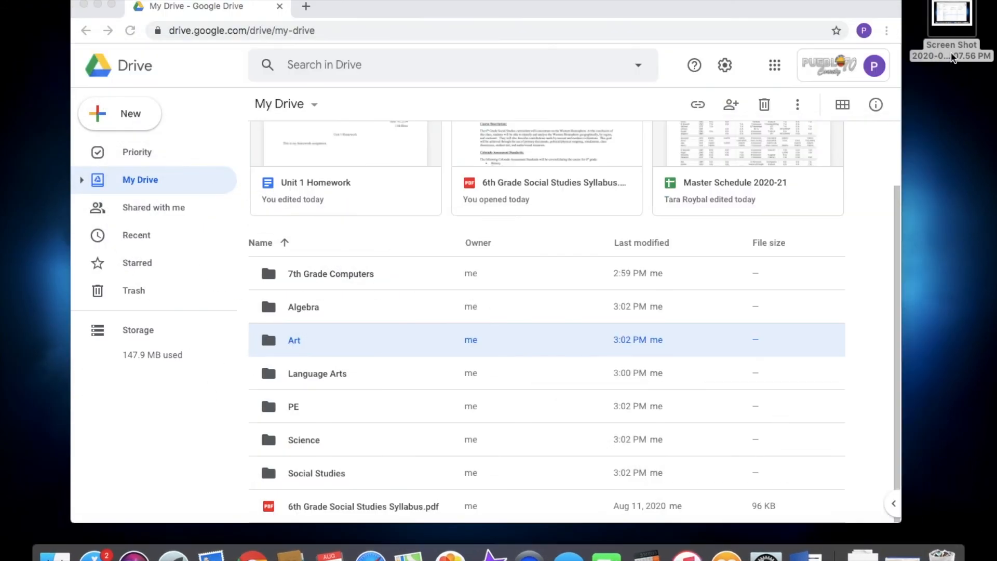
# Rename the screen shot file on the desktop as "Google Drive Screen Shot".
pyautogui.click(951, 52)
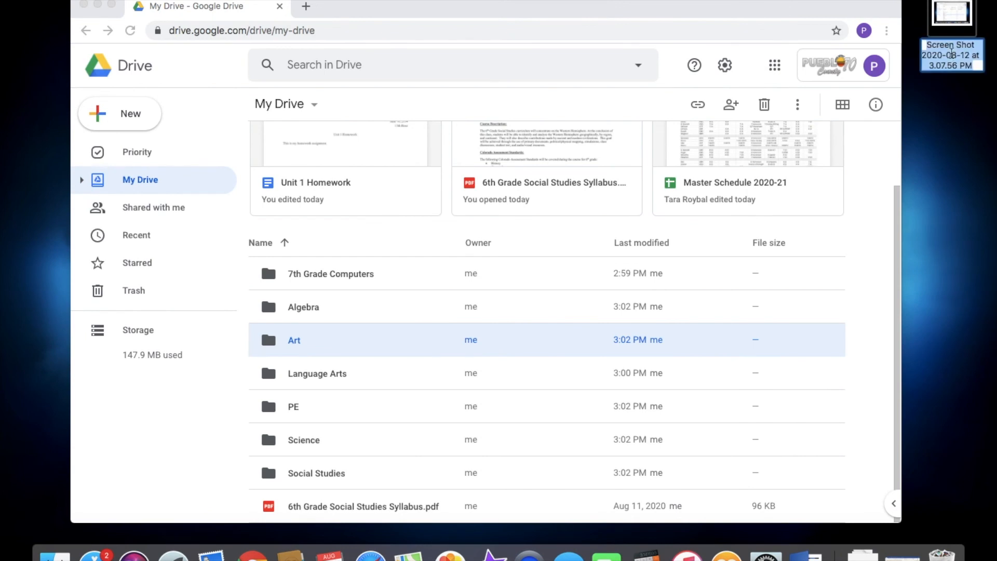
pyautogui.write('Google Drive Screen Shot')
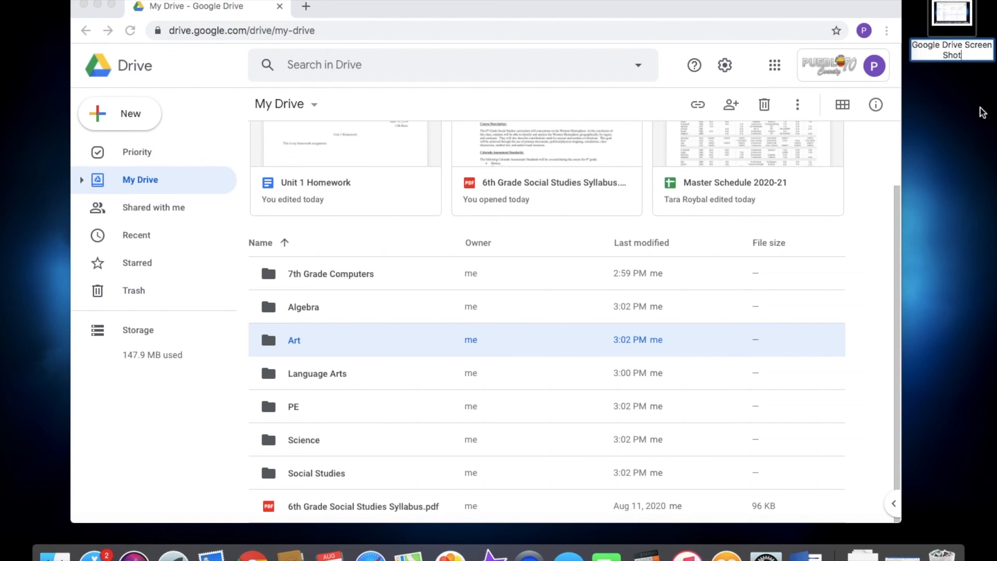
pyautogui.click(982, 112)
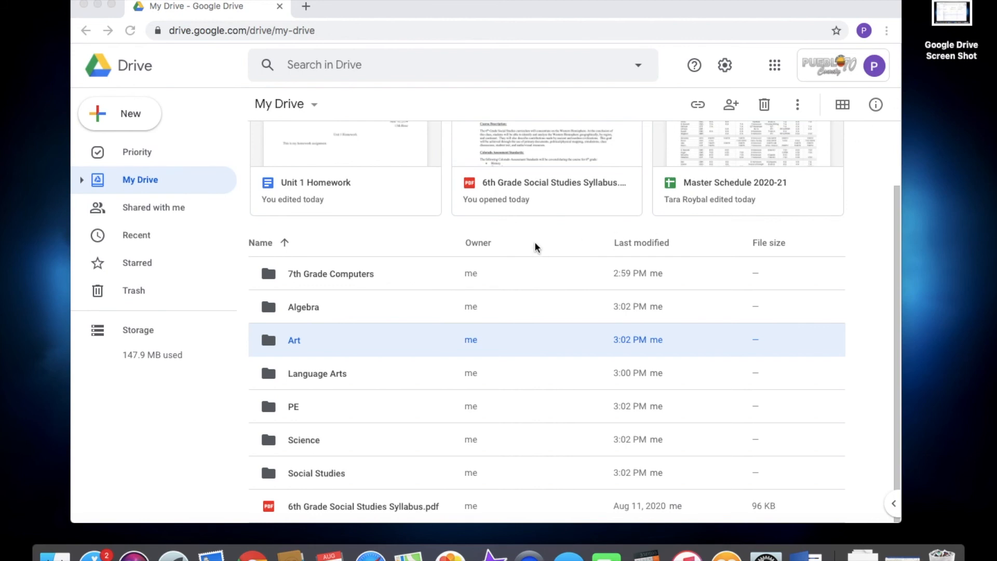
# Upload the Google Drive Screen Shot file from the Desktop folder to My Drive and dismiss the upload notice.
pyautogui.click(97, 116)
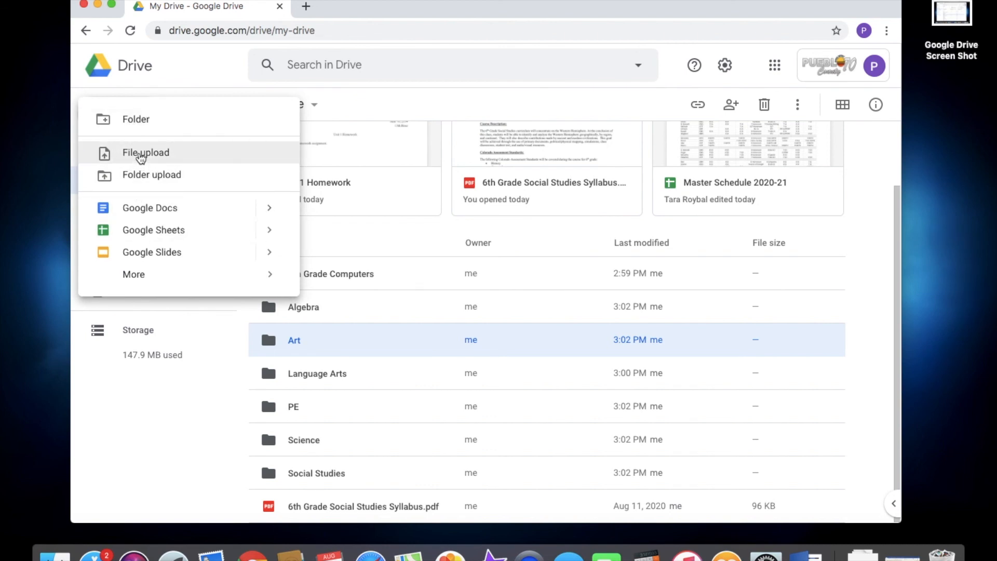
pyautogui.click(141, 152)
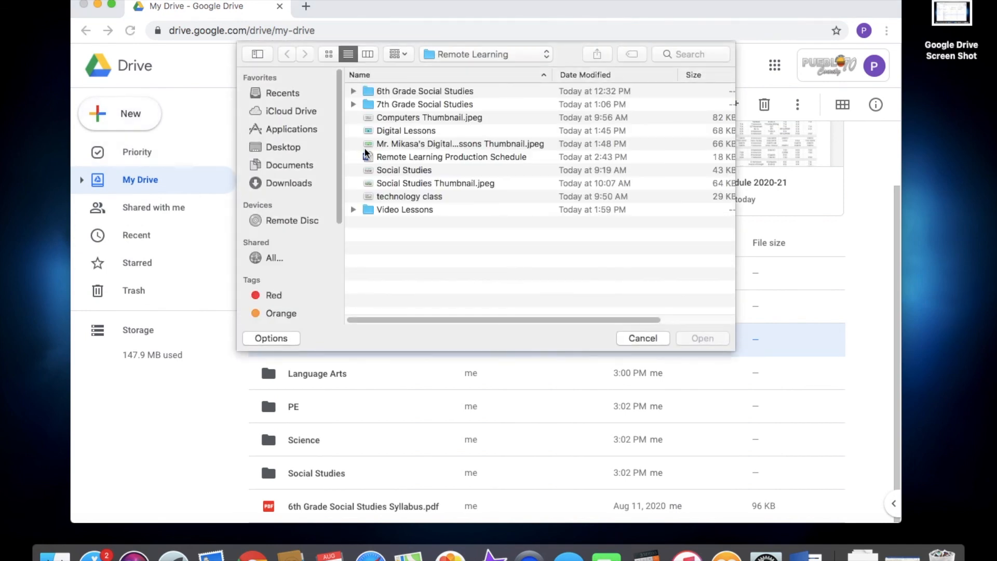
pyautogui.click(280, 147)
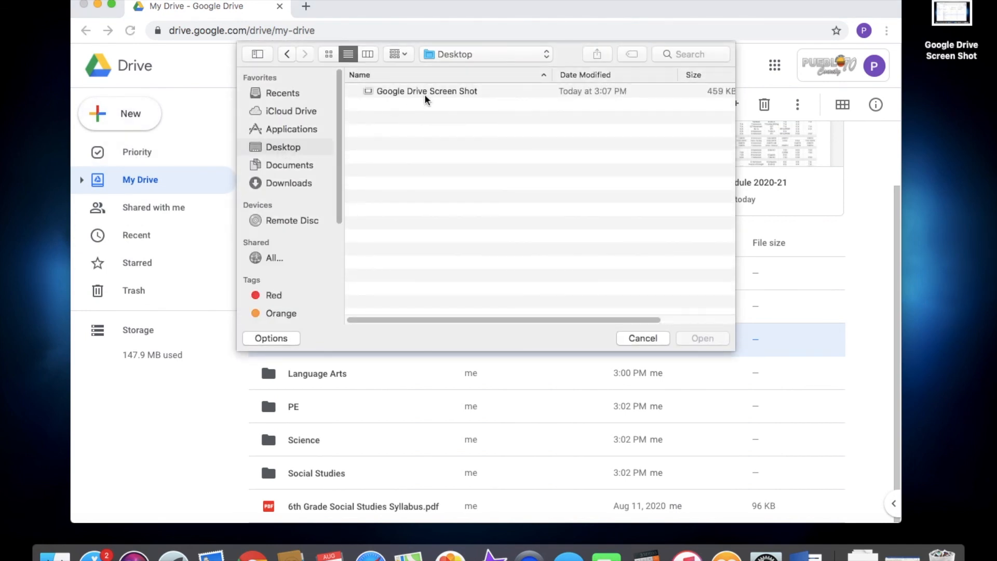
pyautogui.click(424, 90)
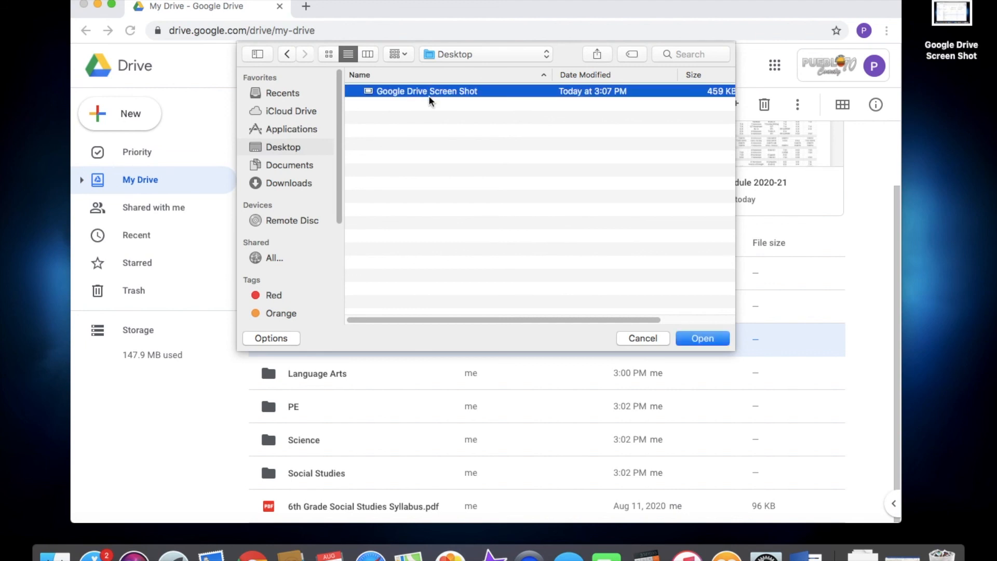
pyautogui.click(705, 338)
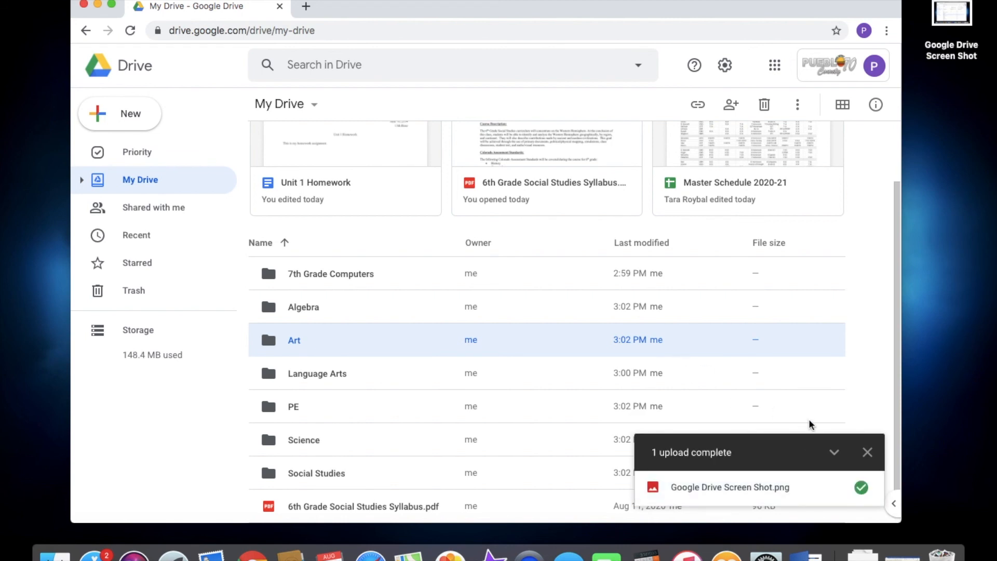
pyautogui.click(867, 452)
# Preview the uploaded Google Drive Screen Shot.png in My Drive and return to the file list.
pyautogui.scroll(-2, 551, 384)
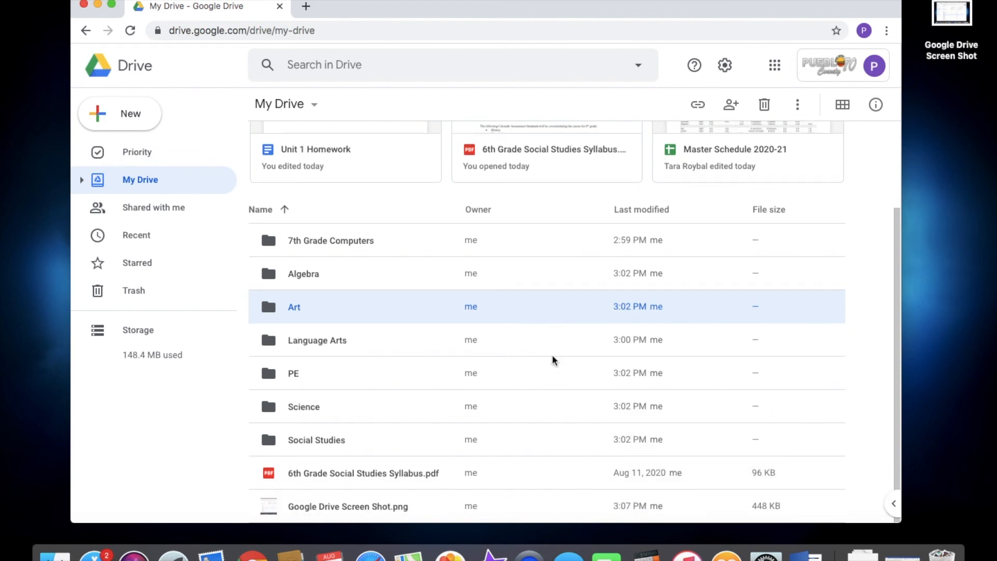
pyautogui.click(386, 510)
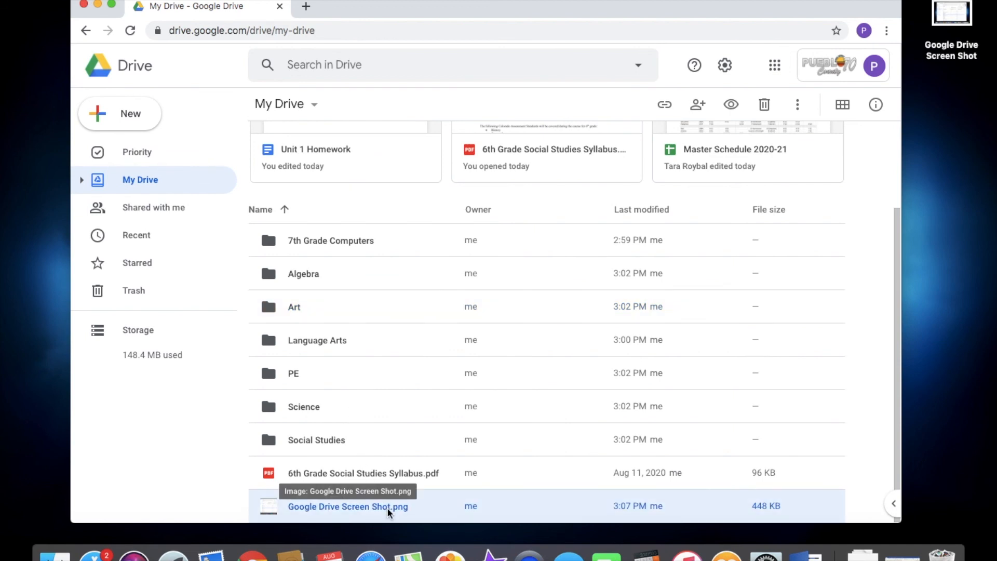
pyautogui.doubleClick(388, 506)
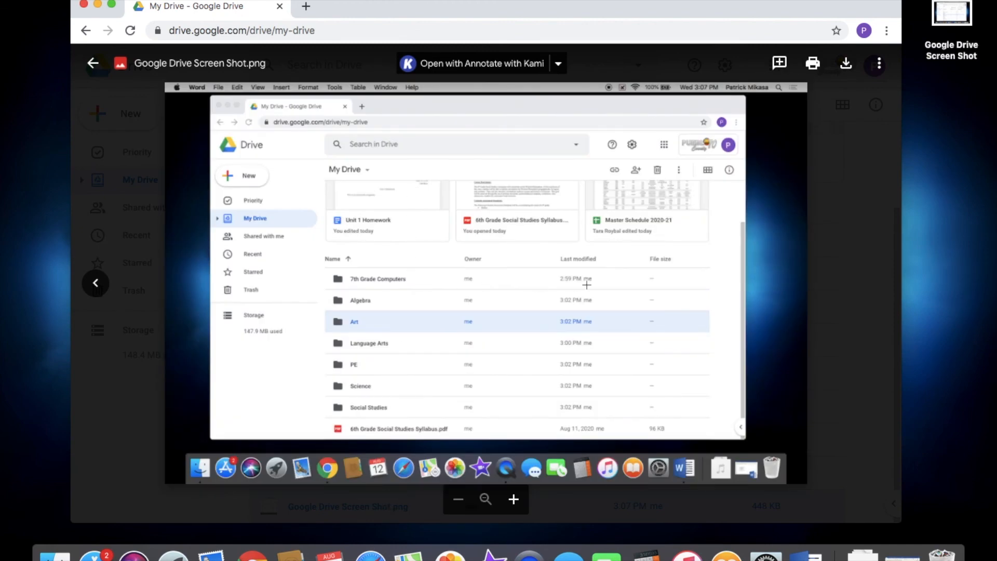
pyautogui.click(93, 63)
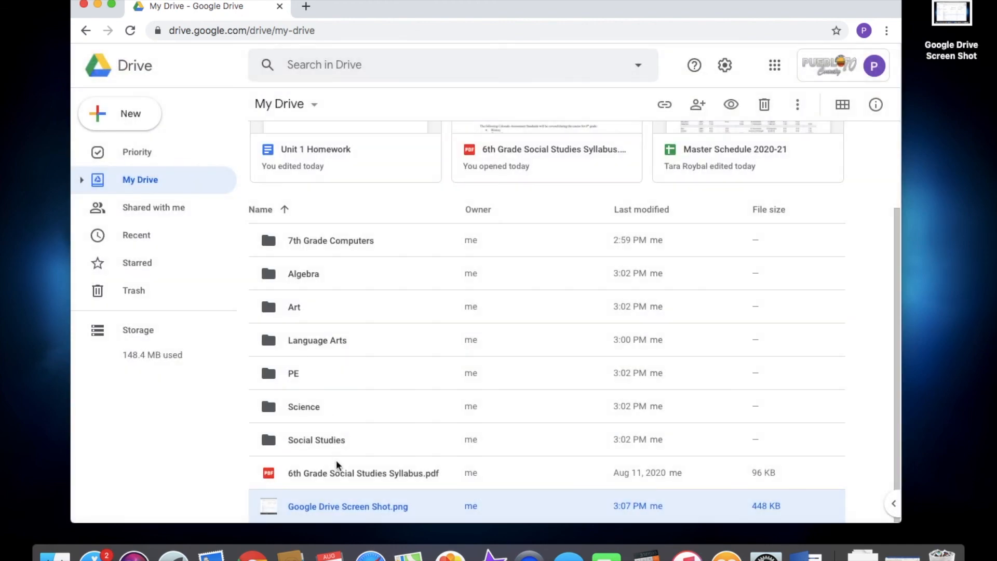
# Move Google Drive Screen Shot.png into the 7th Grade Computers folder and check the folder's contents before returning to My Drive.
pyautogui.moveTo(341, 508); pyautogui.dragTo(335, 240)
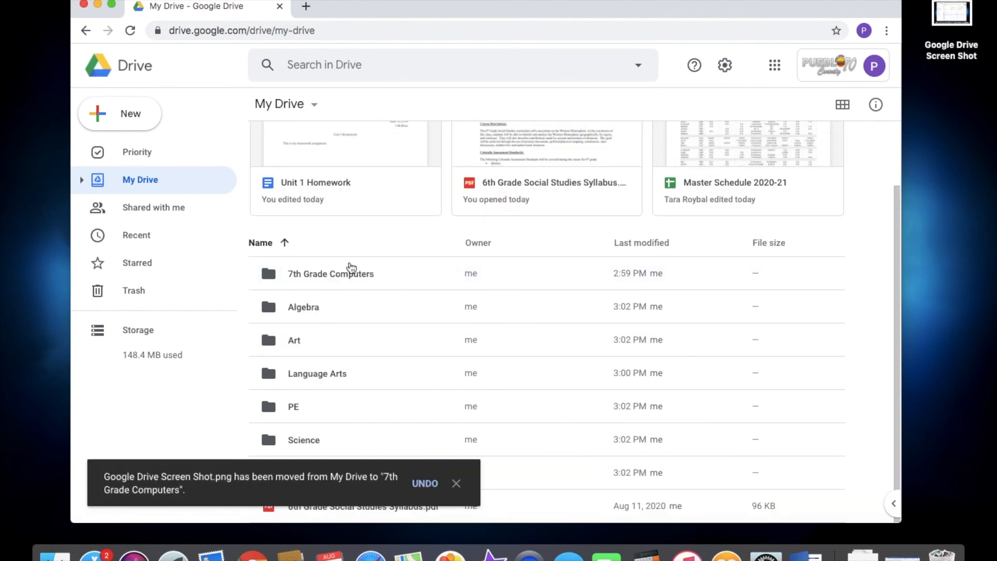
pyautogui.click(456, 483)
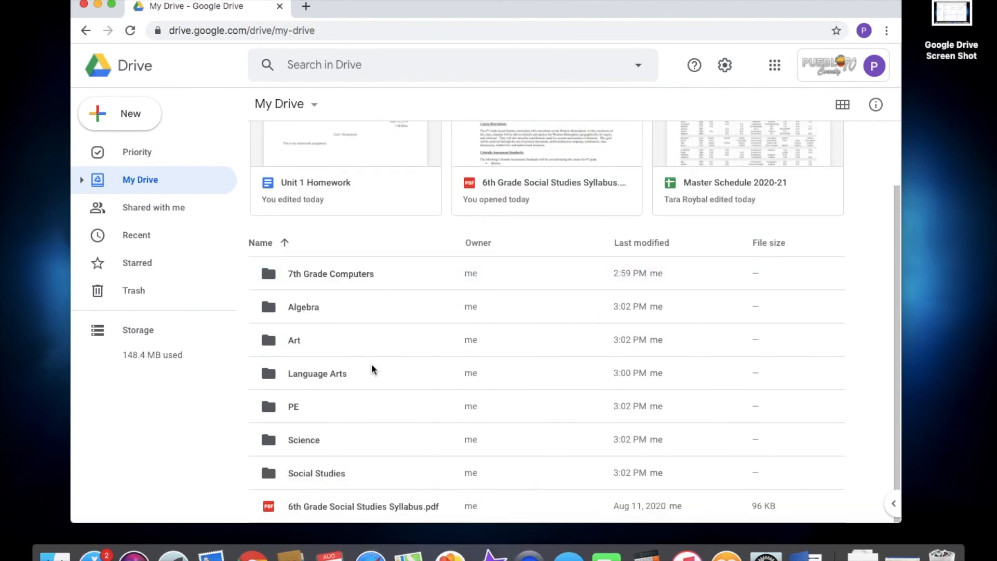
pyautogui.click(335, 277)
pyautogui.doubleClick(336, 276)
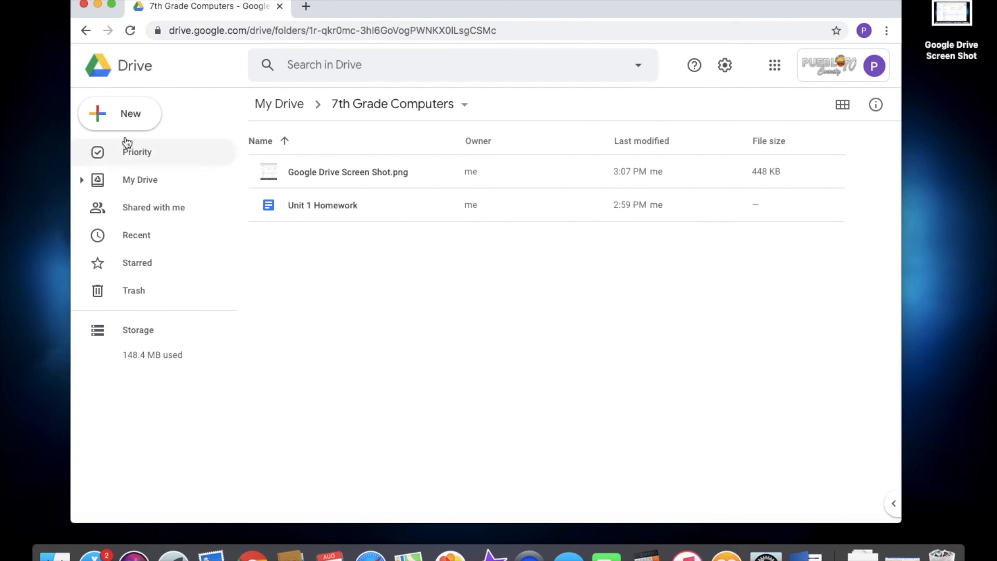
pyautogui.click(270, 103)
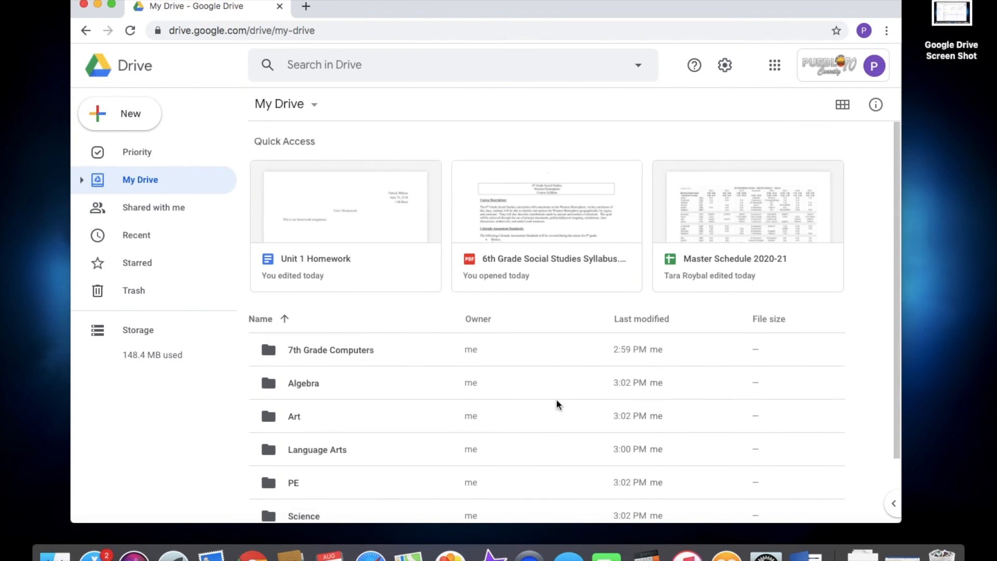